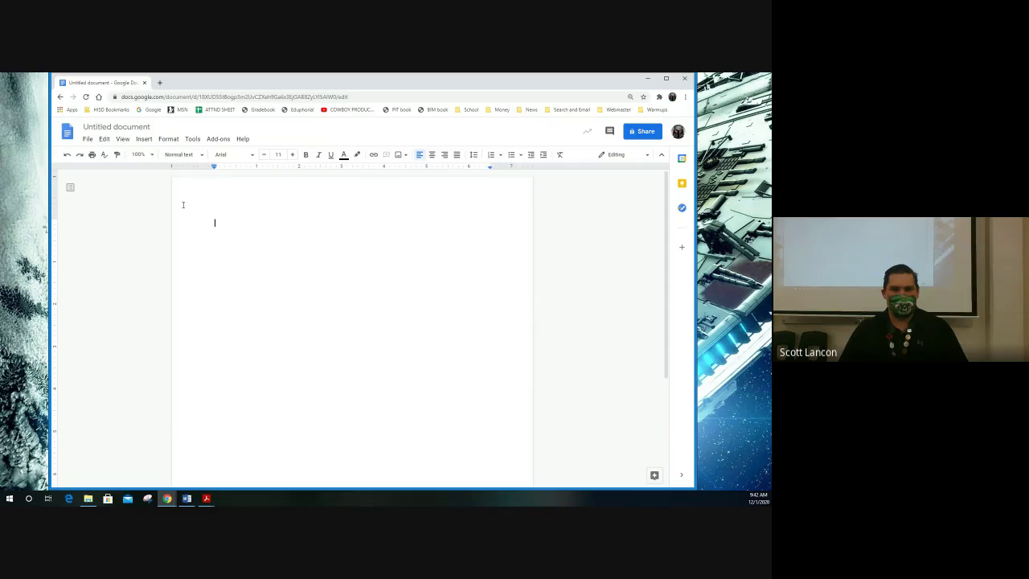
Step: Insert a table with two columns and four rows into the blank document
left_click(192, 141)
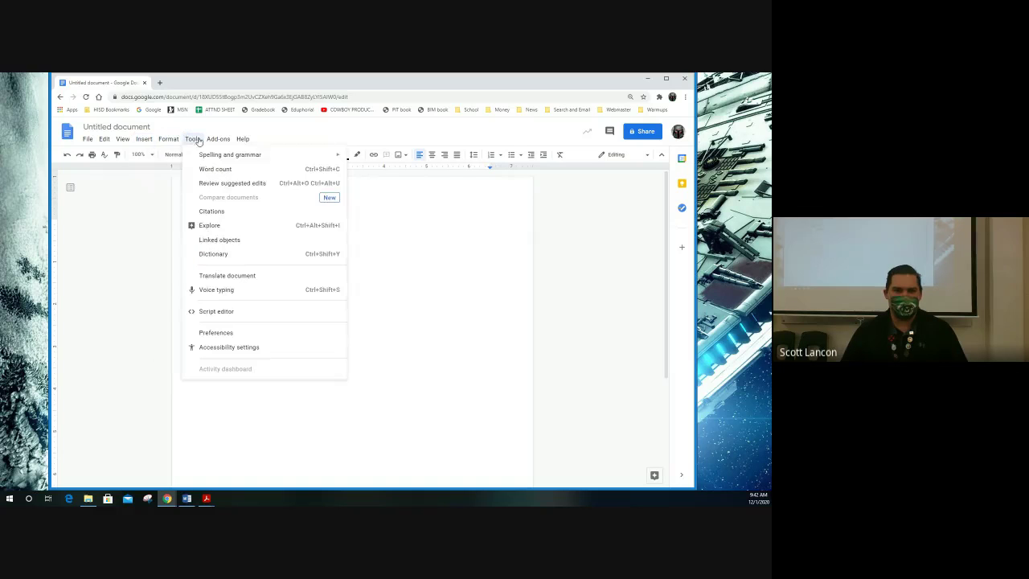
mouse_move(218, 140)
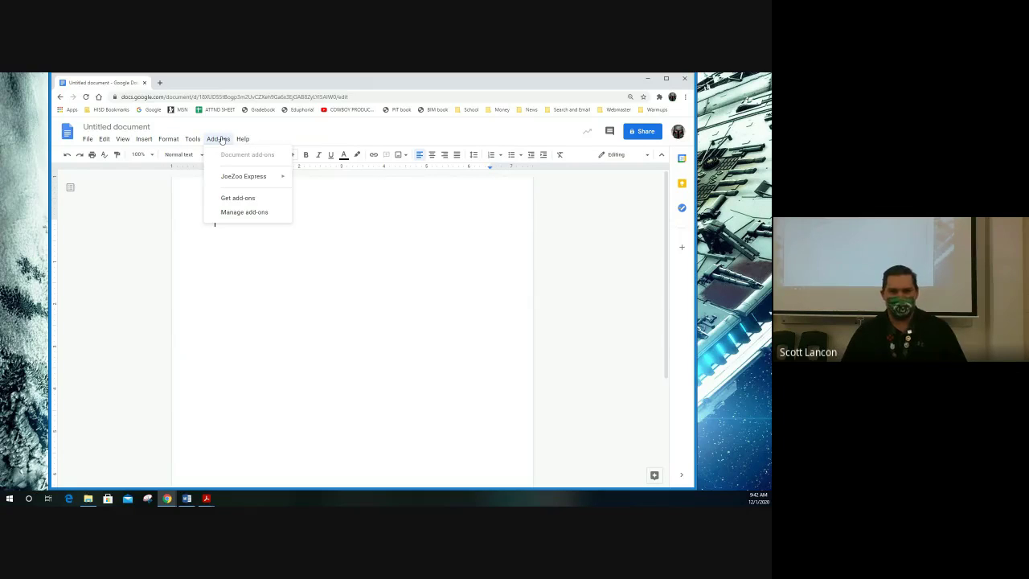
mouse_move(166, 140)
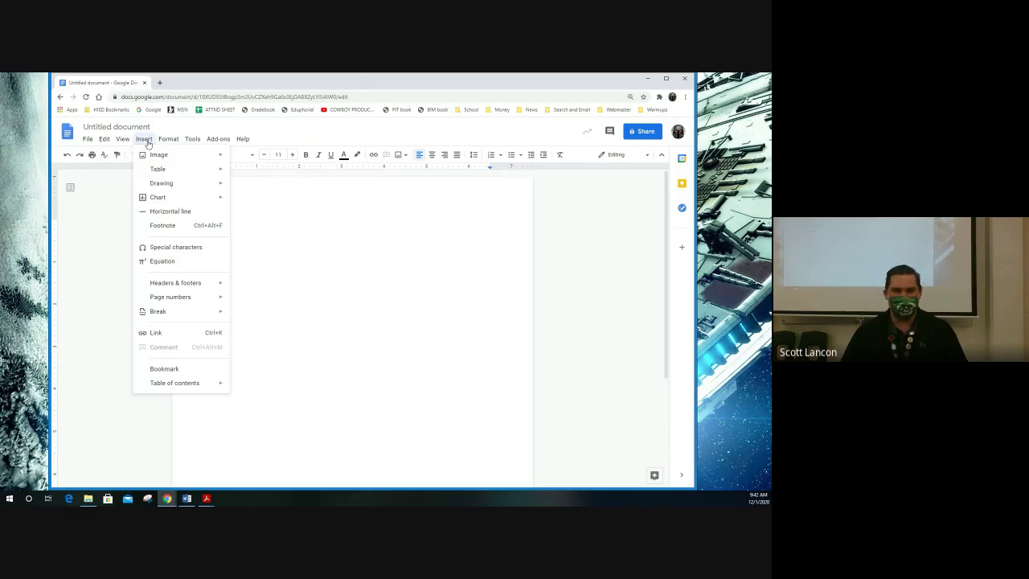
mouse_move(158, 169)
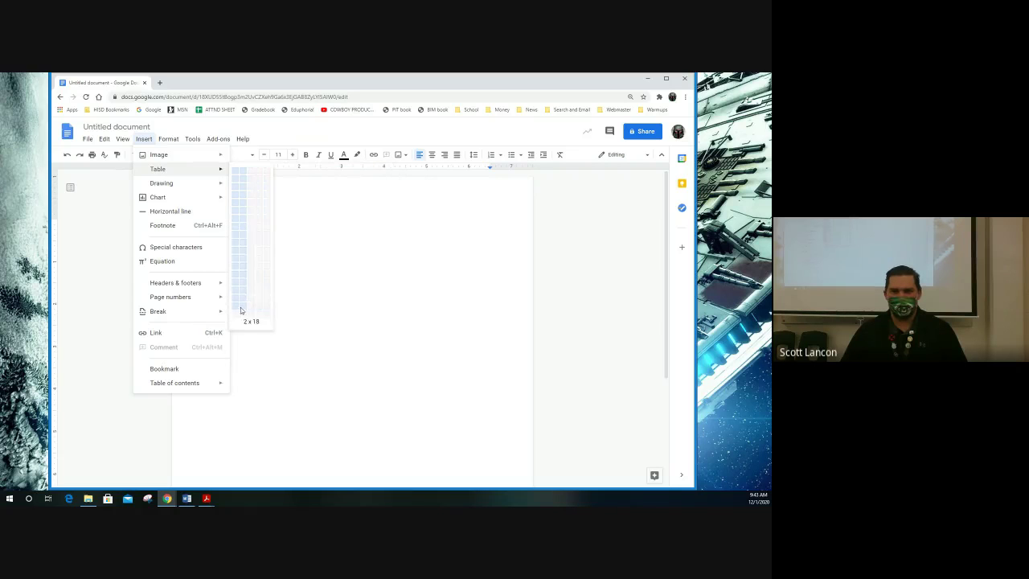
left_click(245, 200)
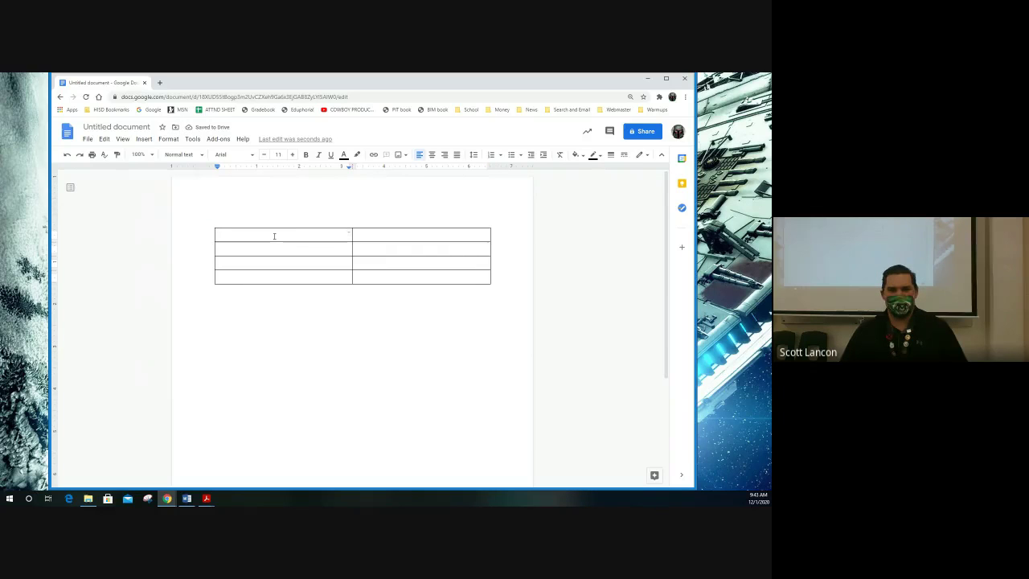
Step: Enter the column headers Name and Grade in the table's first row
type("Name")
key("Tab")
type("Grad")
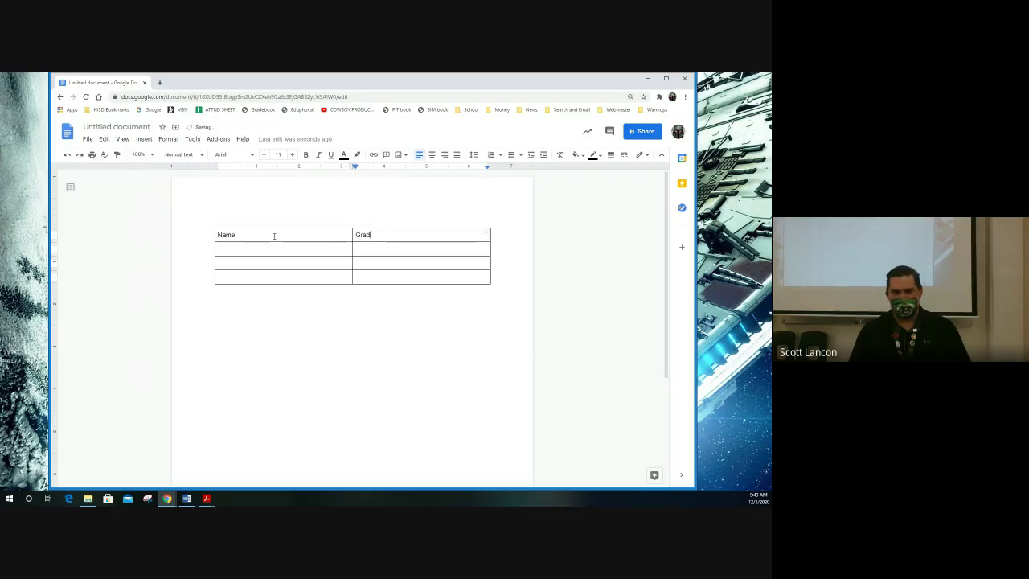
key("Tab")
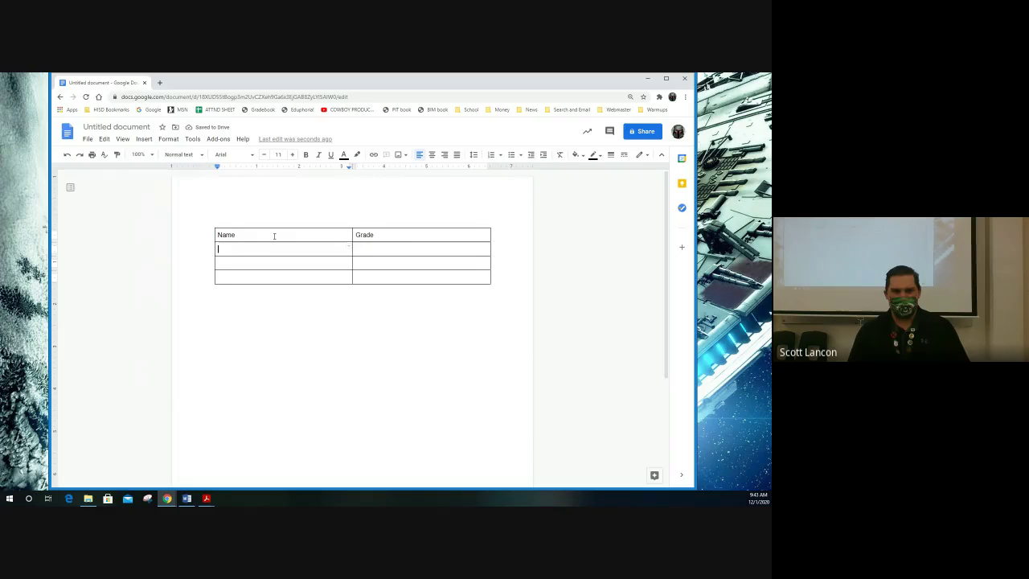
key("Tab")
key("Tab")
key("Tab")
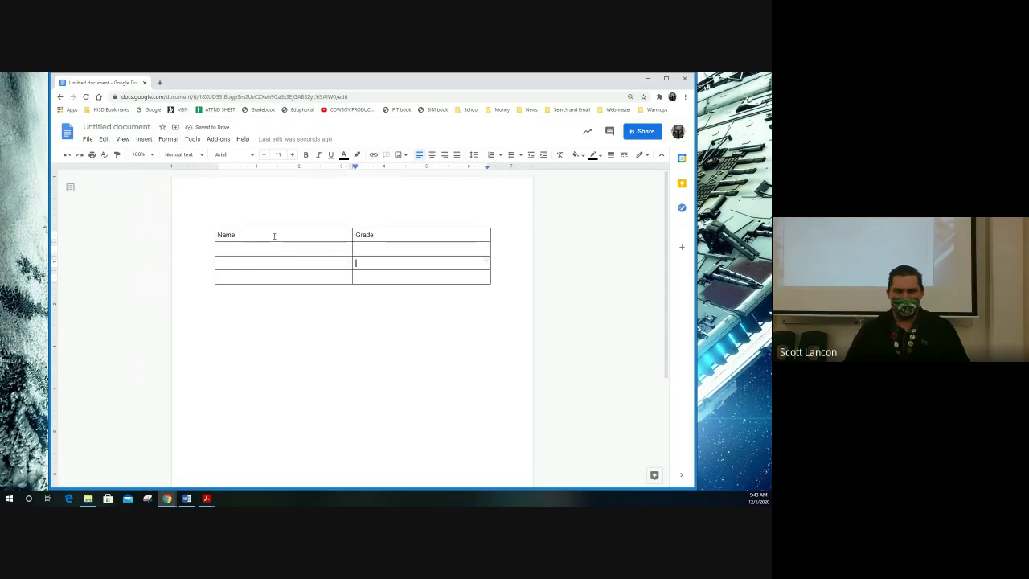
Step: Fill the row below the headers with the first student's name and the grade 85
left_click(272, 247)
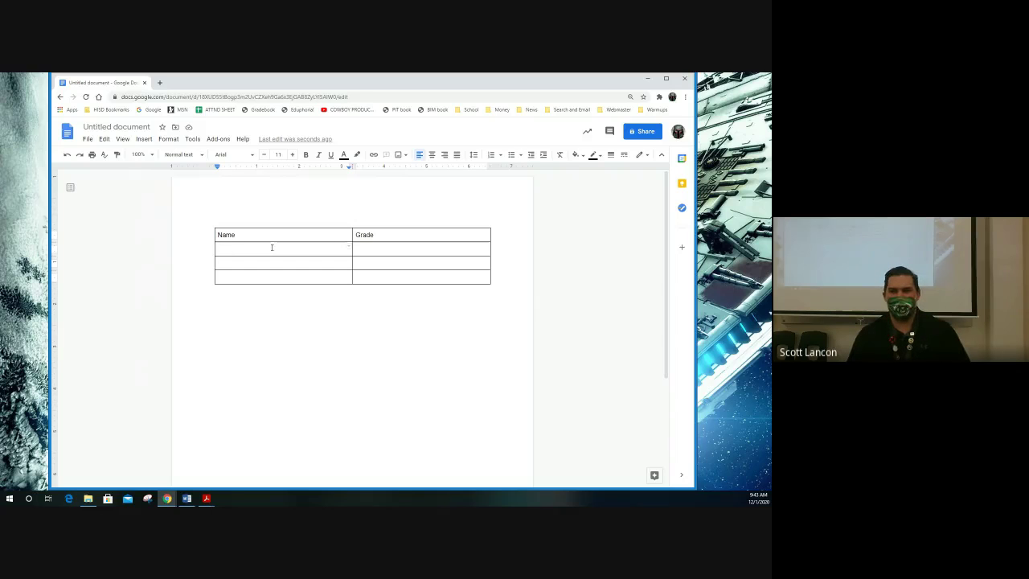
type("Joe")
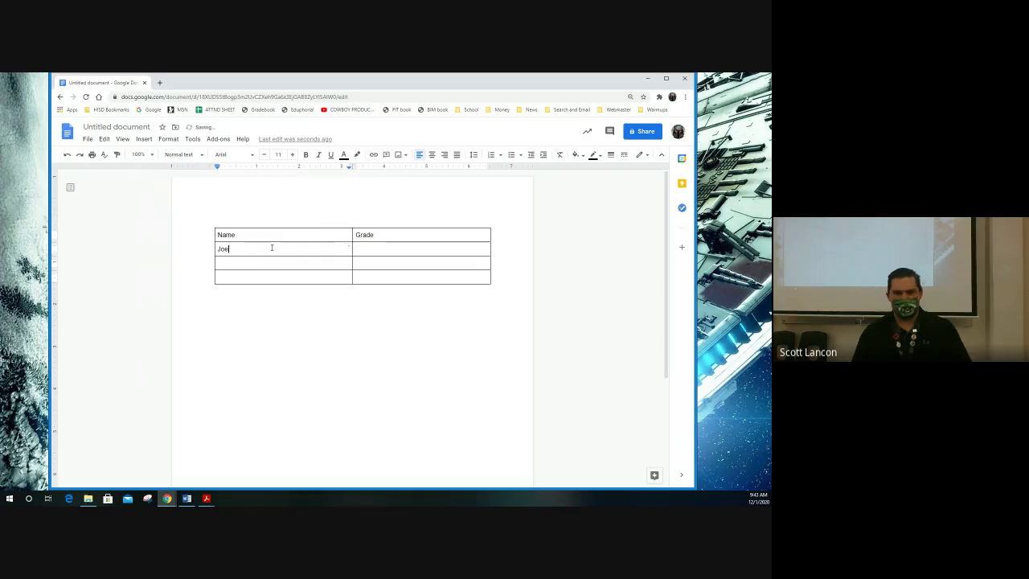
key("Tab")
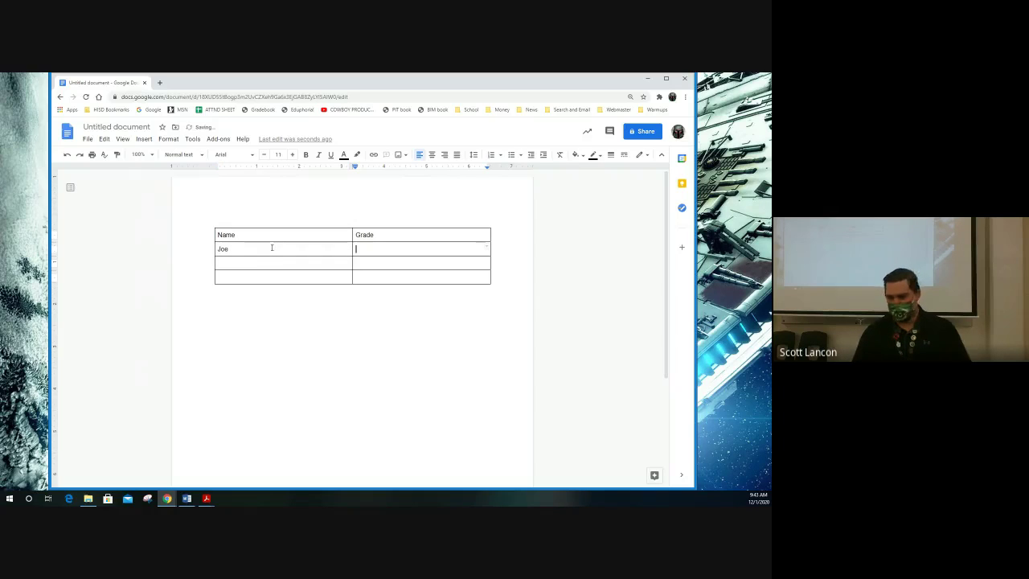
type("85")
key("Tab")
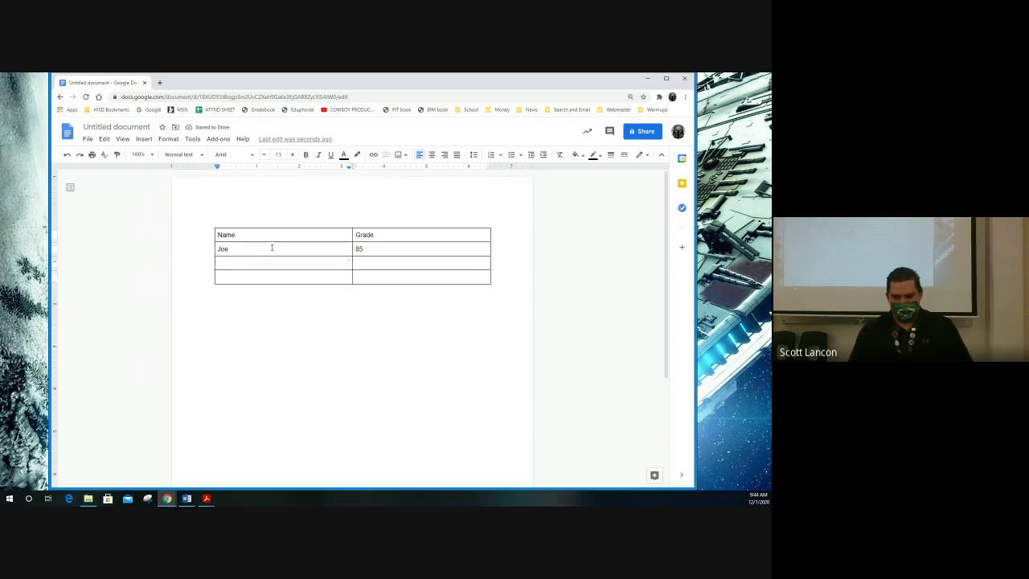
Step: Fill the remaining two rows with the second and third students' names and the grades 75 and 100
type("Maria")
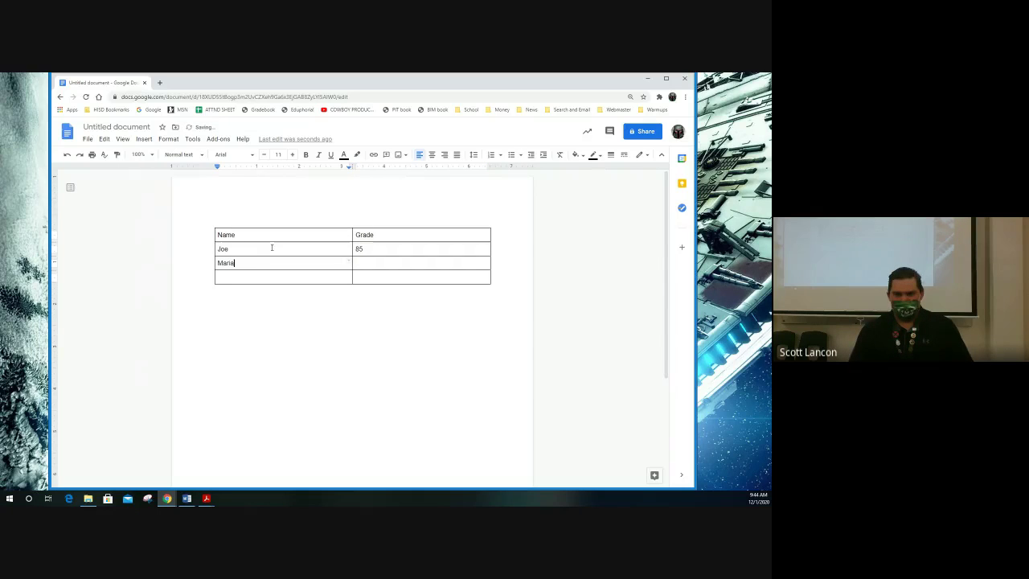
key("Tab")
type("75")
key("Tab")
type("Jose")
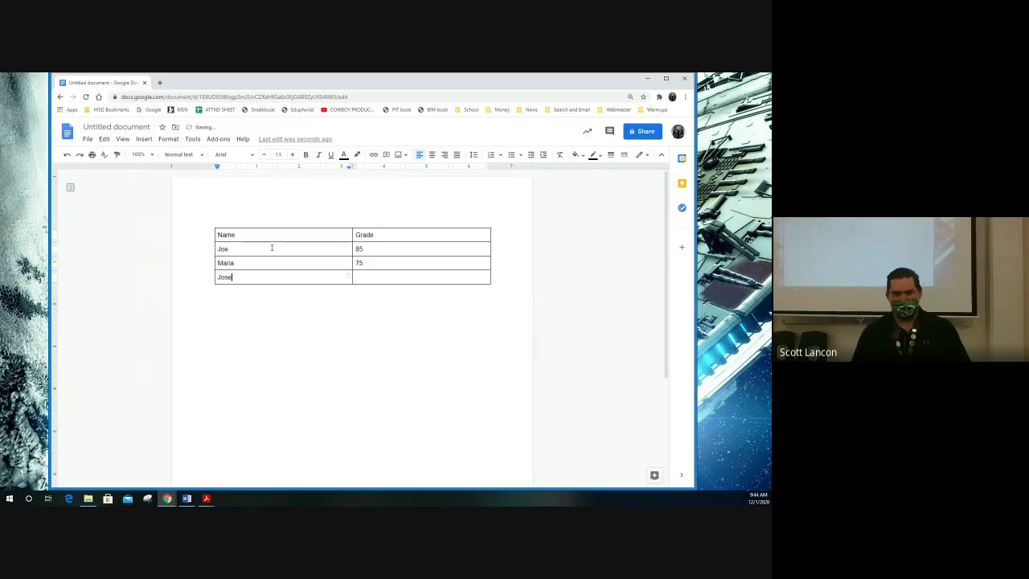
key("Tab")
type("100")
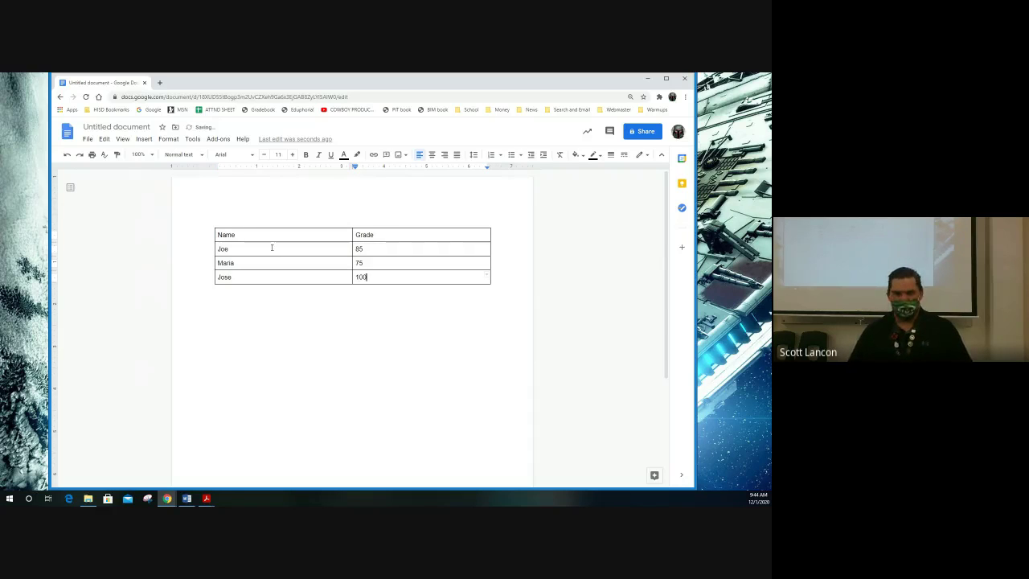
Step: Add a row at the table's end and enter the fourth student's name with the grade 61
key("Tab")
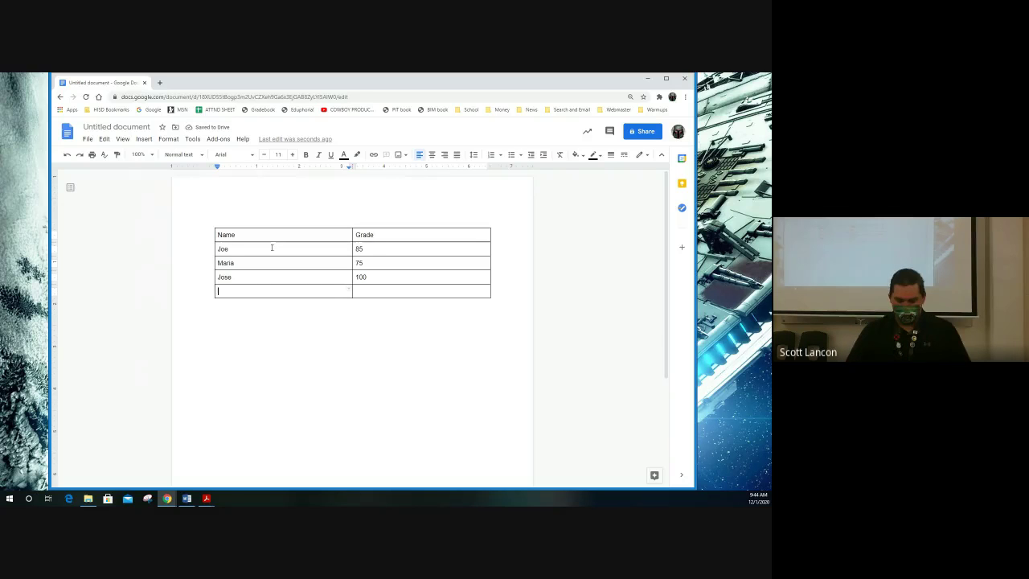
type("Jessie")
key("Tab")
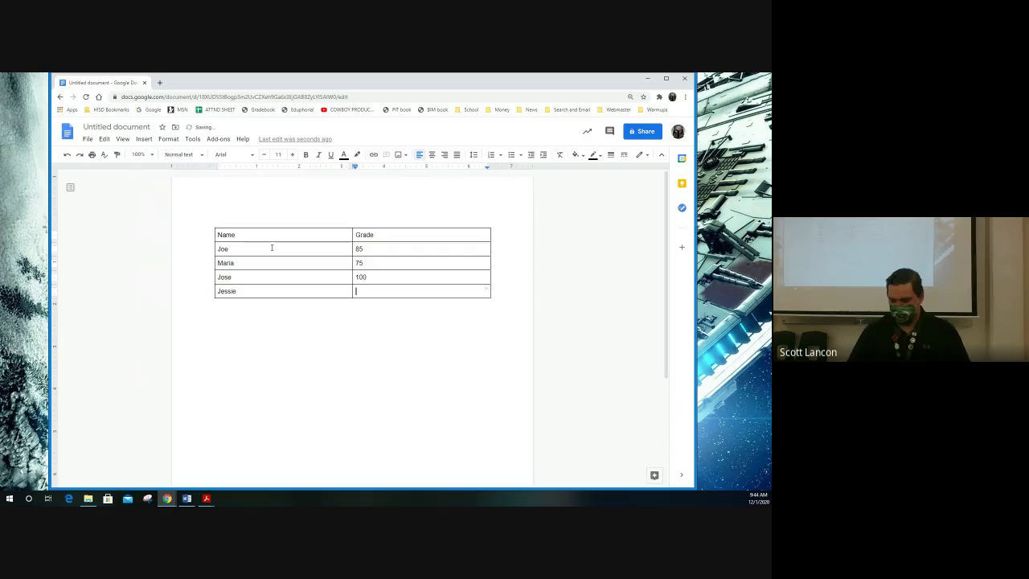
type("61")
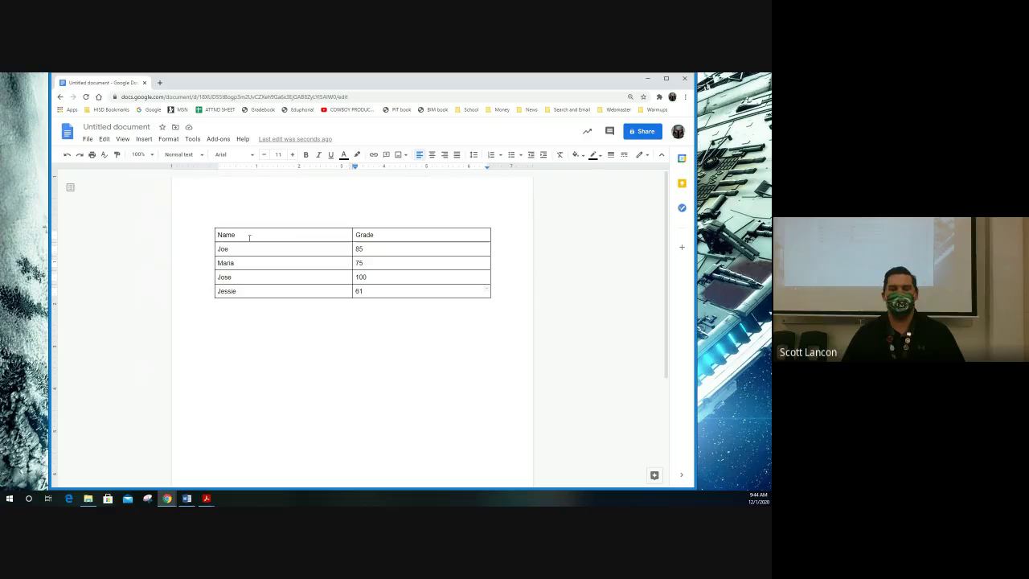
left_click(283, 215)
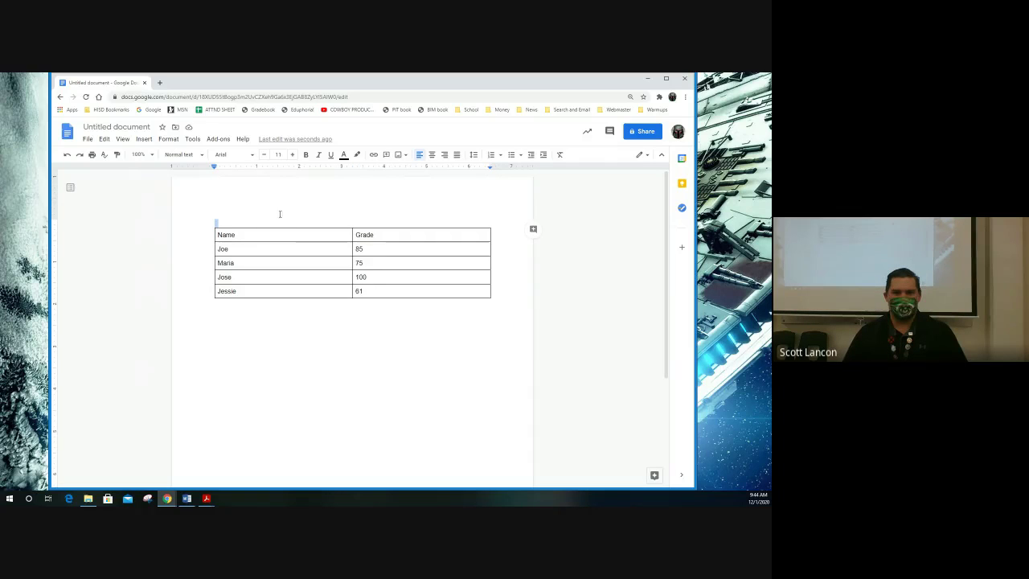
left_click(287, 220)
left_click_drag(219, 232, 266, 293)
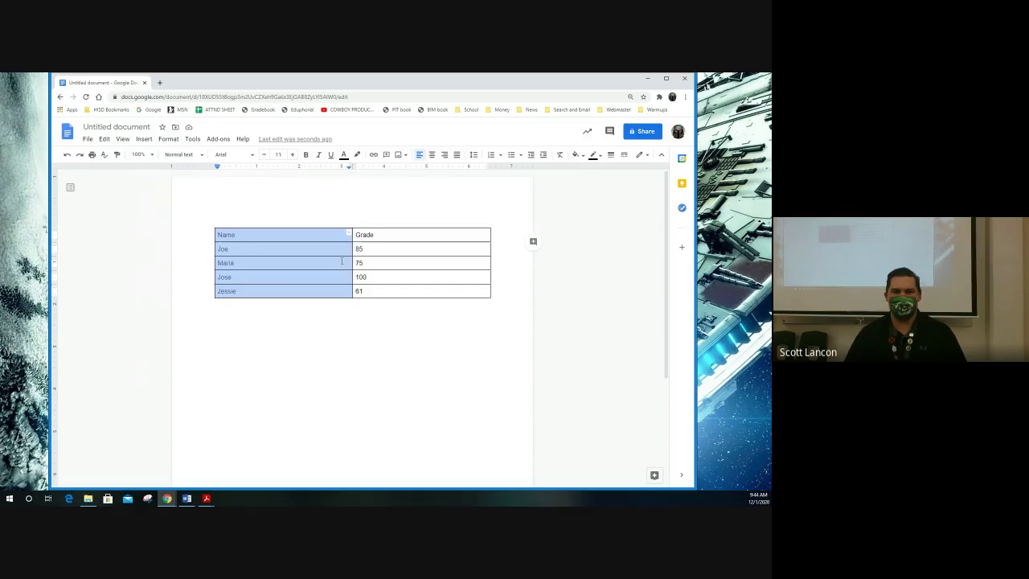
left_click_drag(369, 235, 391, 292)
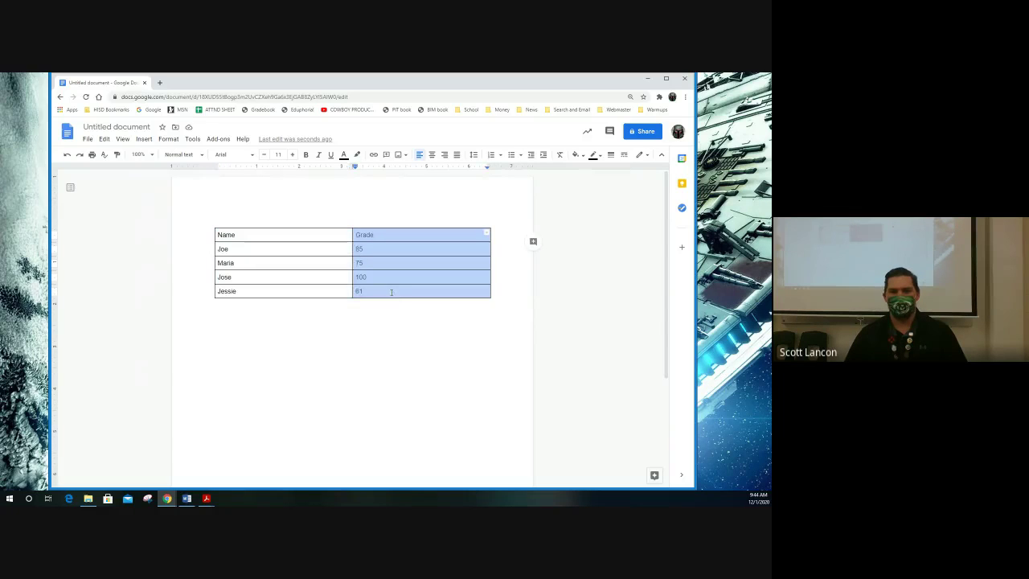
left_click_drag(218, 234, 246, 290)
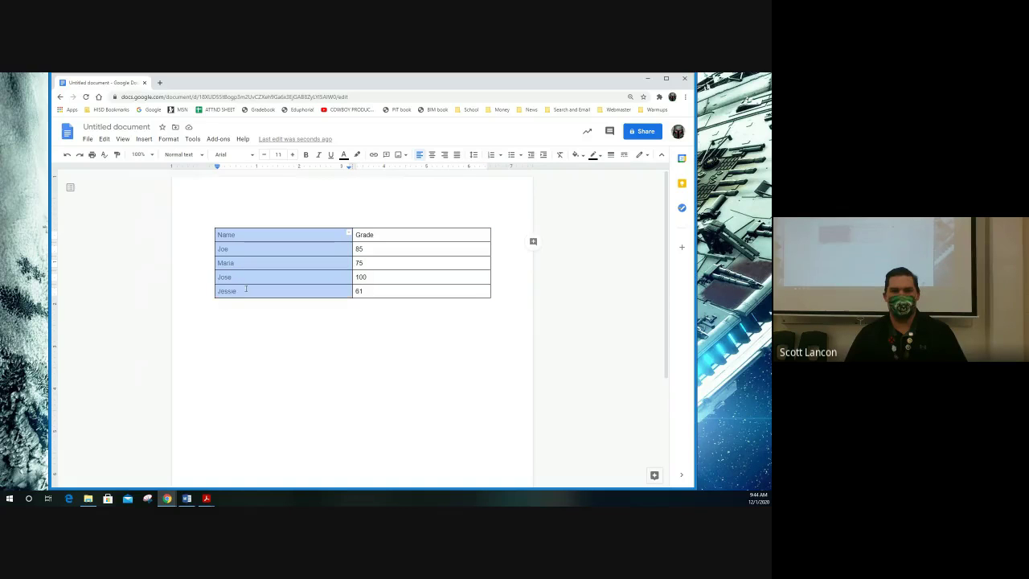
left_click(227, 239)
left_click(209, 216)
left_click(206, 232)
left_click(243, 219)
left_click(221, 234)
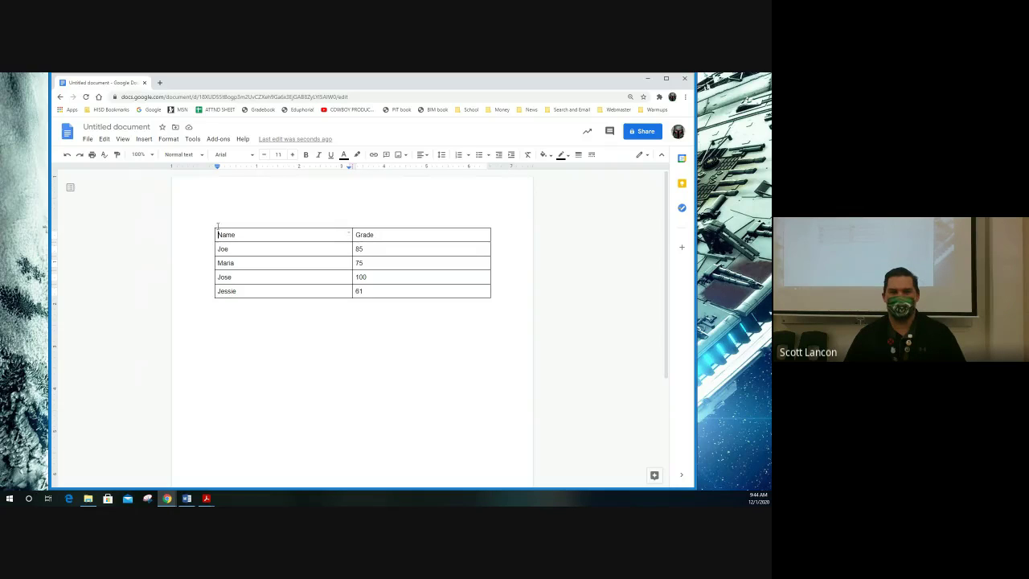
Step: Narrow the table from both sides so the Name column is about 1.1 inches and the Grade column about 1.2 inches wide
left_click_drag(218, 234, 332, 296)
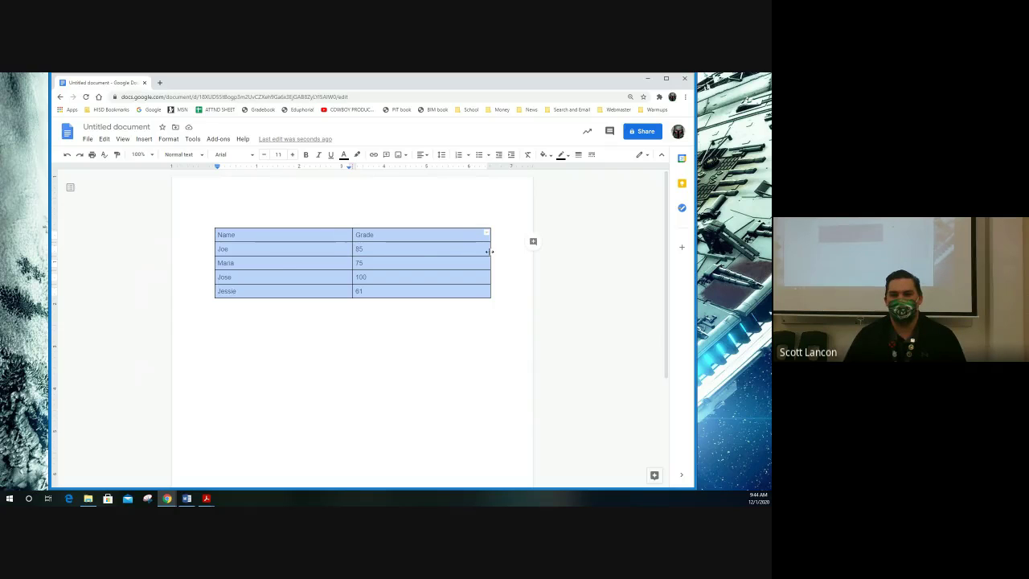
left_click_drag(488, 251, 422, 252)
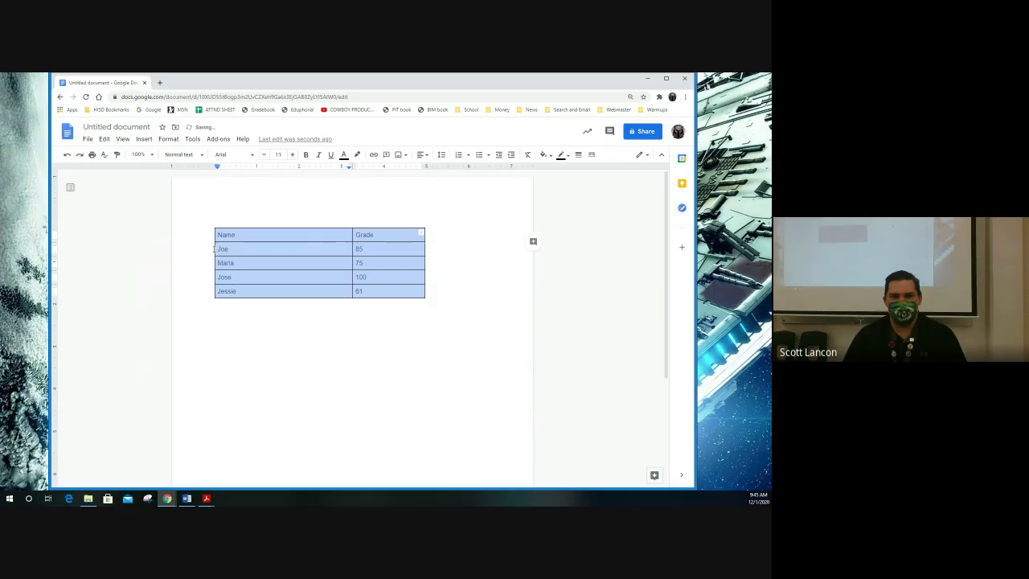
left_click_drag(214, 249, 275, 249)
left_click_drag(351, 249, 320, 252)
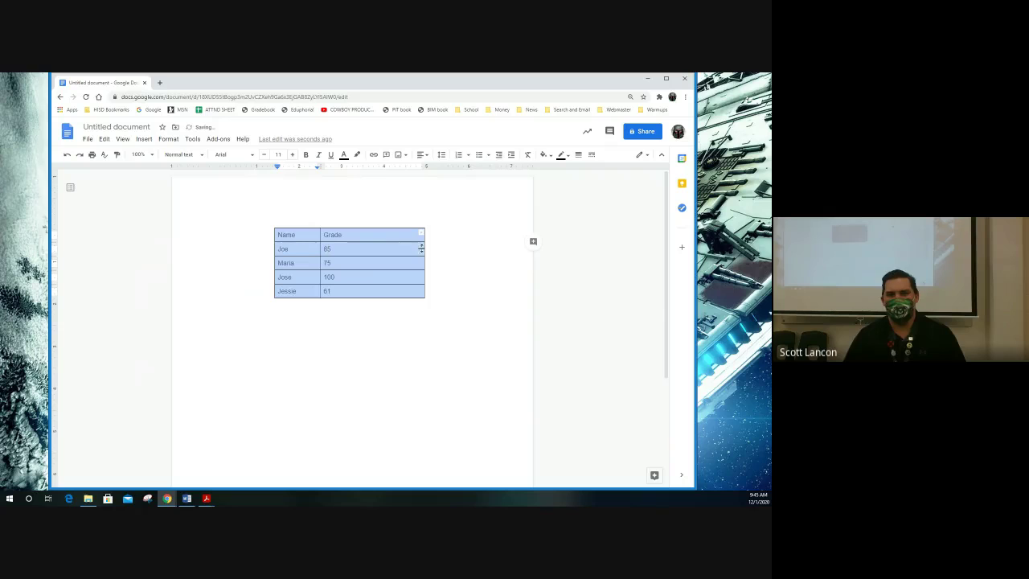
left_click_drag(423, 249, 371, 248)
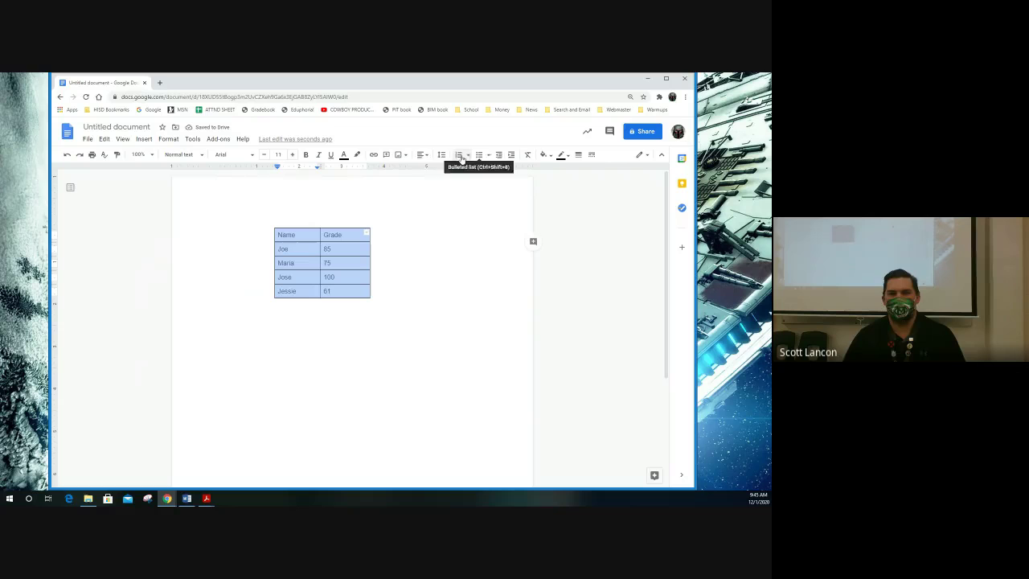
Step: Try centre and right alignment on all the table's text, ending with left alignment
left_click(420, 154)
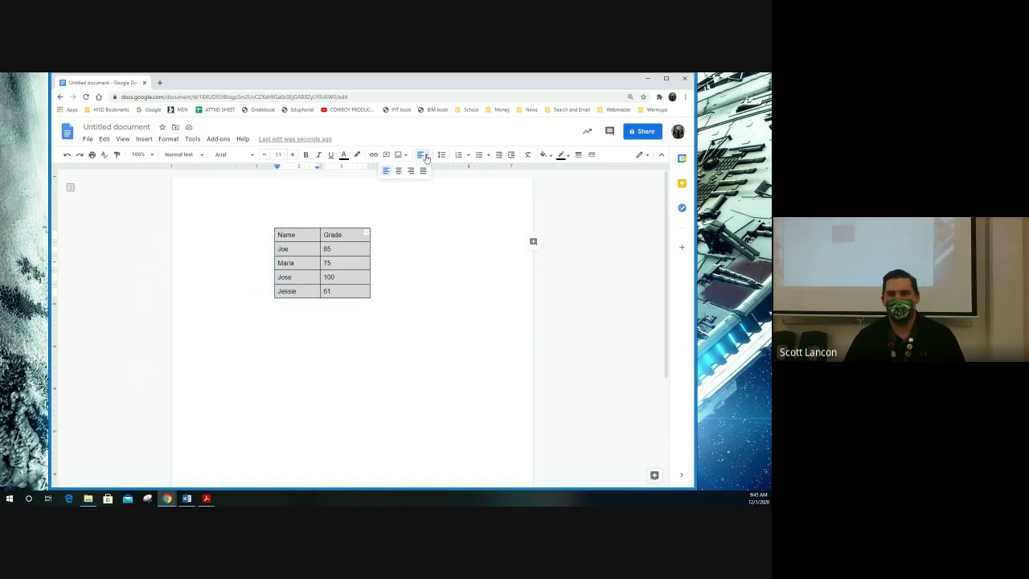
left_click(398, 171)
left_click(421, 154)
left_click(410, 170)
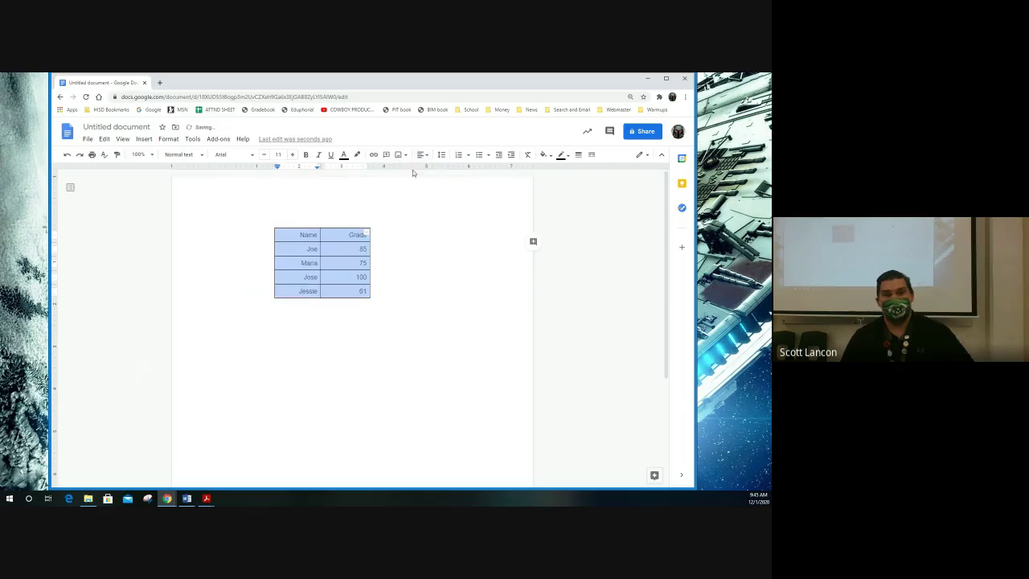
left_click(421, 154)
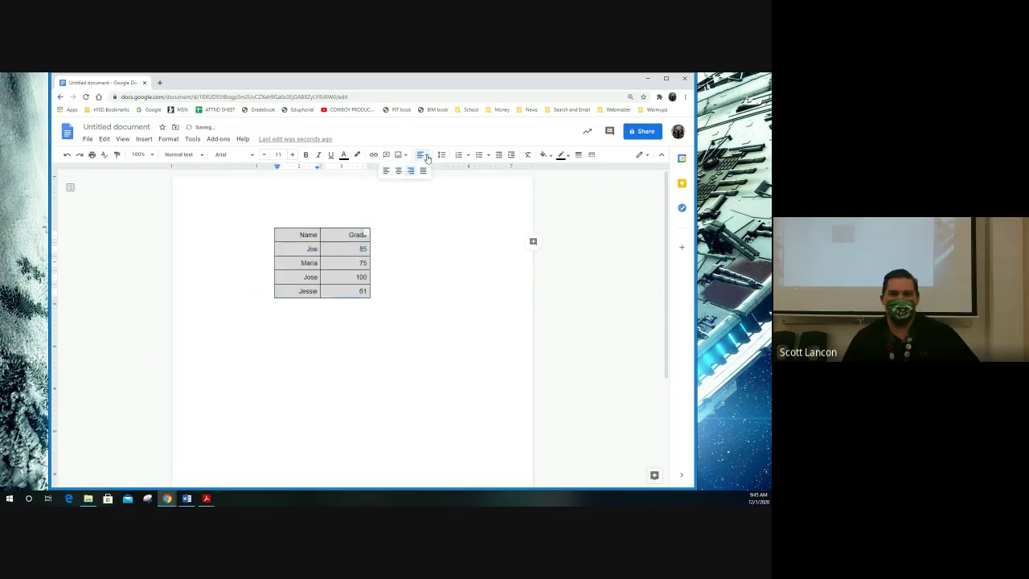
left_click(387, 172)
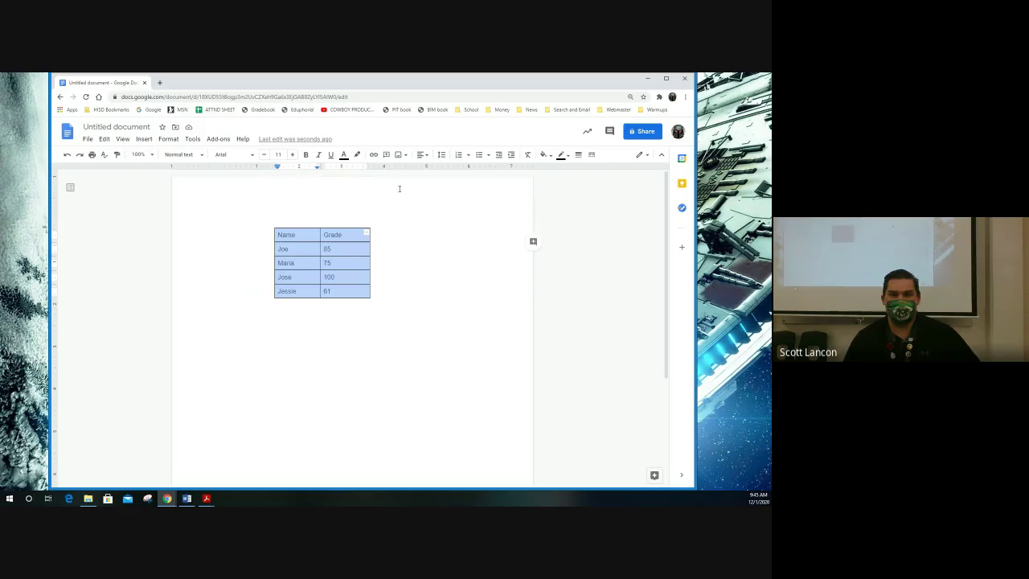
Step: Select all the borders of the Name header cell using the cell border options
left_click(365, 234)
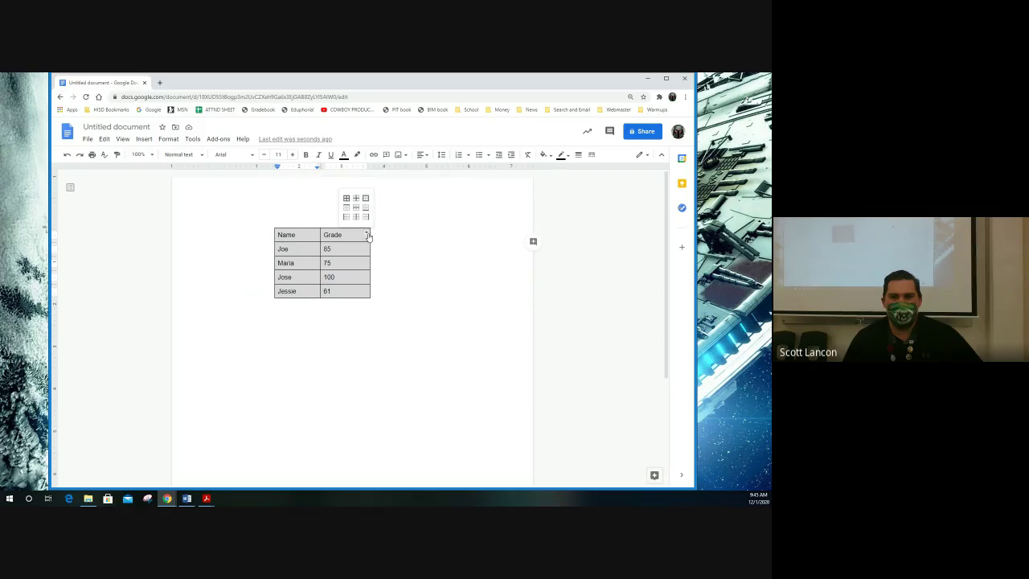
left_click(319, 235)
left_click(301, 235)
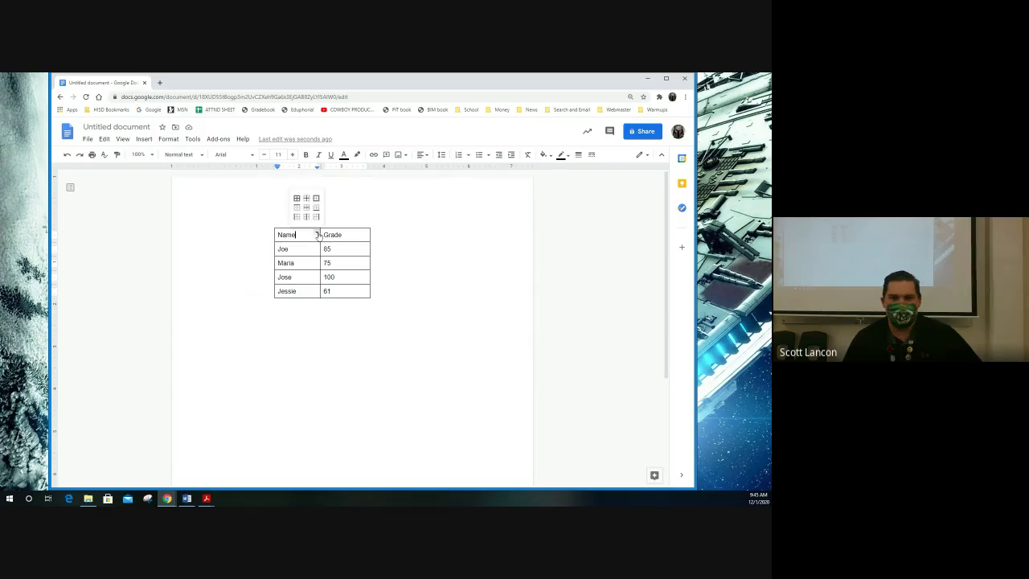
left_click(297, 199)
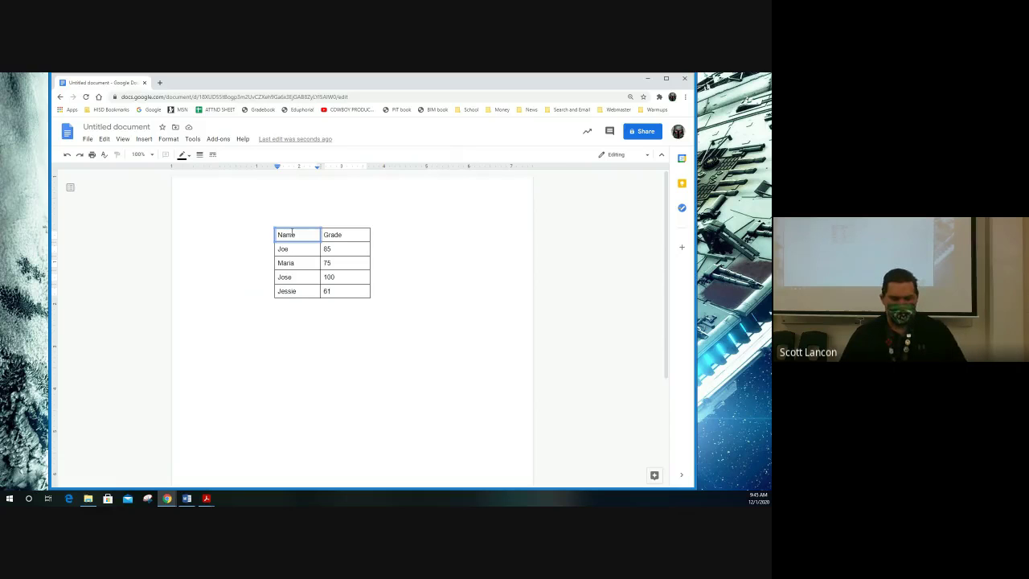
Step: Right-align the text in every cell of the table
key("ctrl+a")
key("ctrl+shift+r")
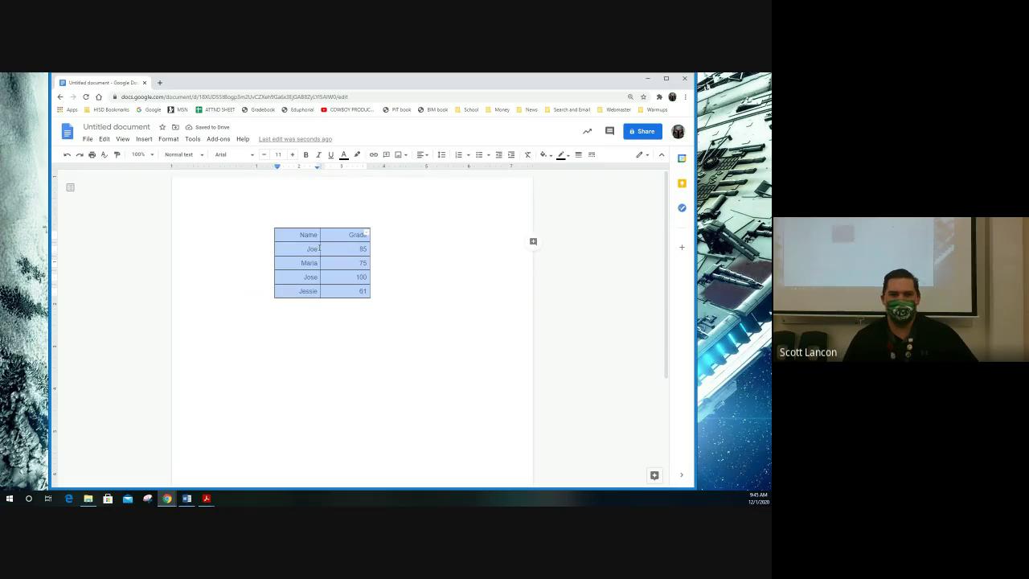
Step: Shift the divider between the columns so the Grade column is about 0.94 inches wide, and select the table's right border
left_click_drag(320, 248, 331, 248)
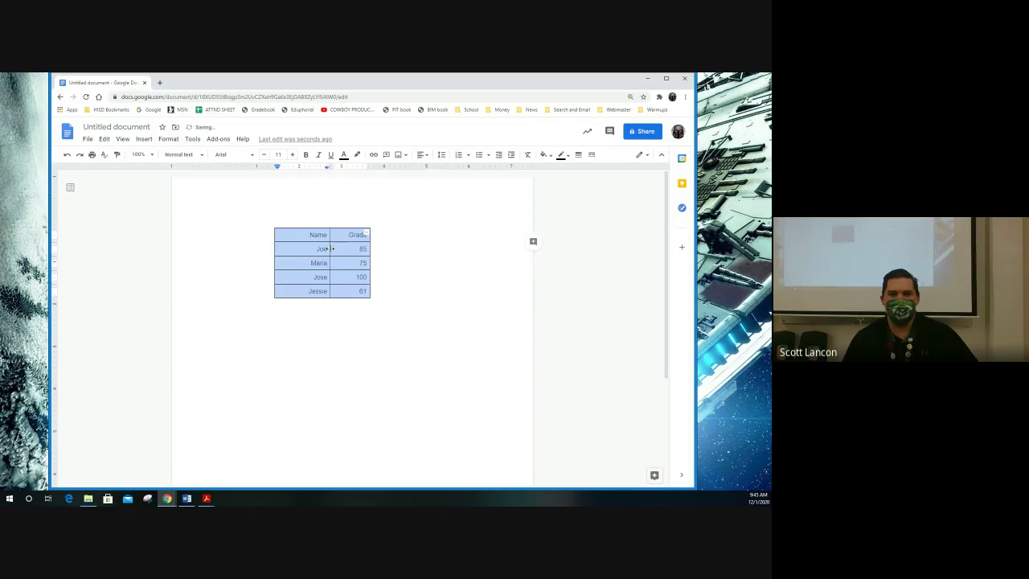
left_click(366, 233)
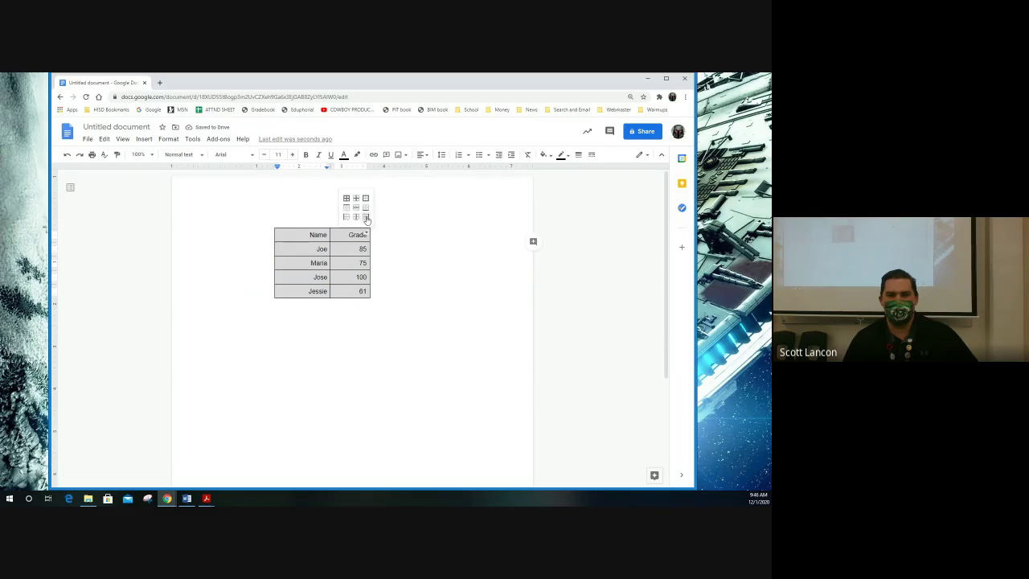
left_click(366, 217)
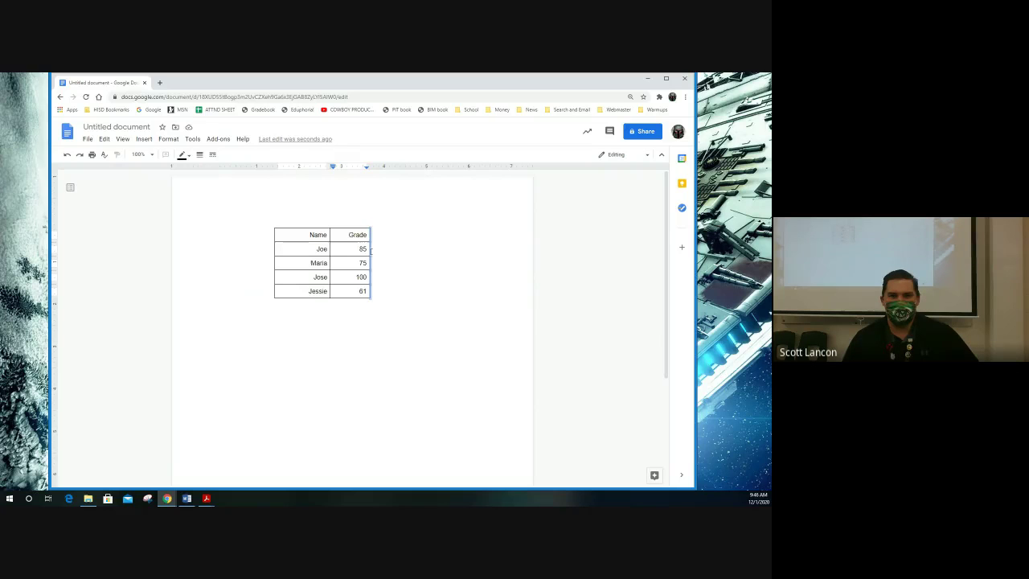
left_click(367, 251)
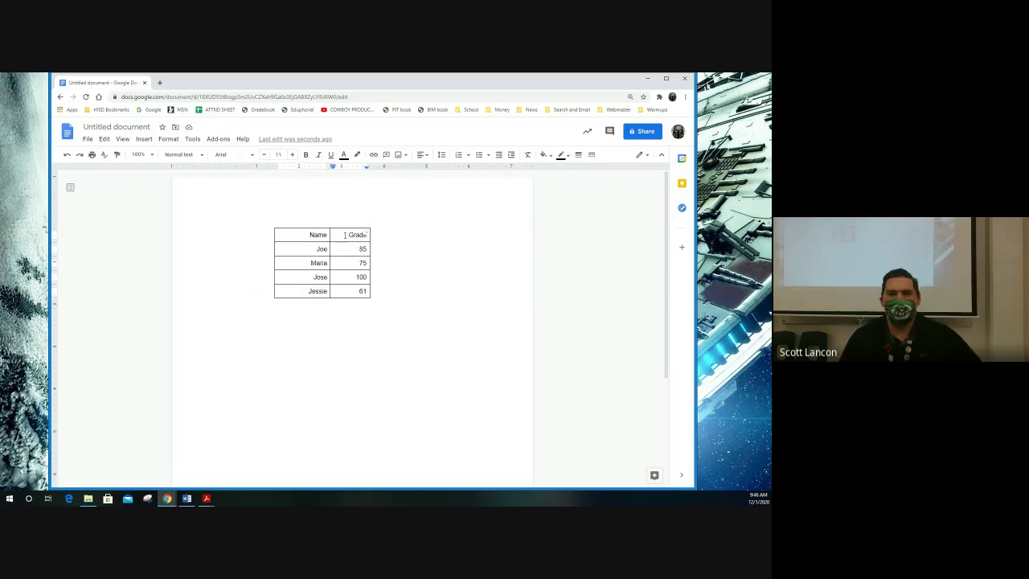
Step: Fill the header row containing Name and Grade with a blue cell background
left_click(304, 235)
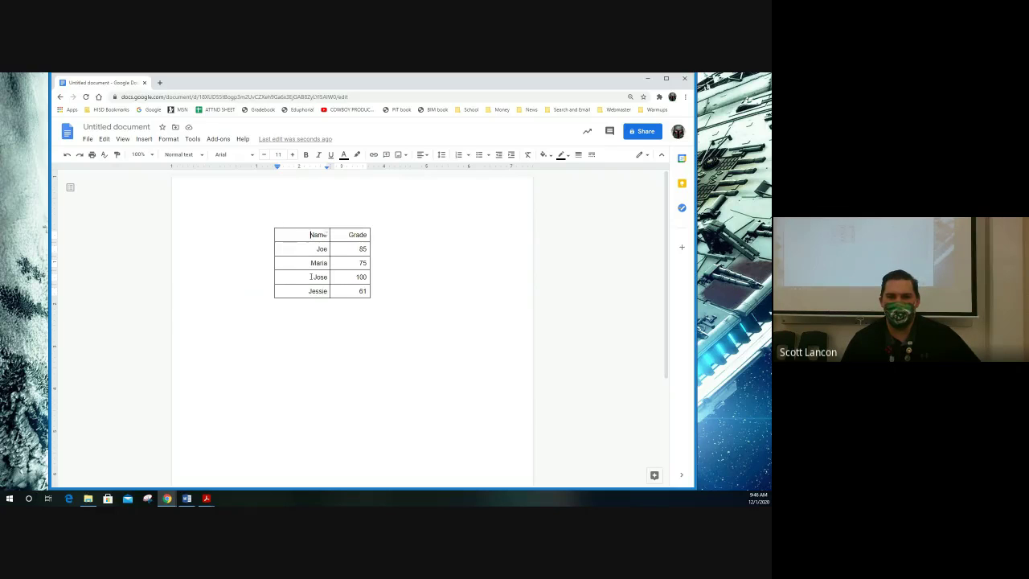
left_click_drag(310, 235, 356, 239)
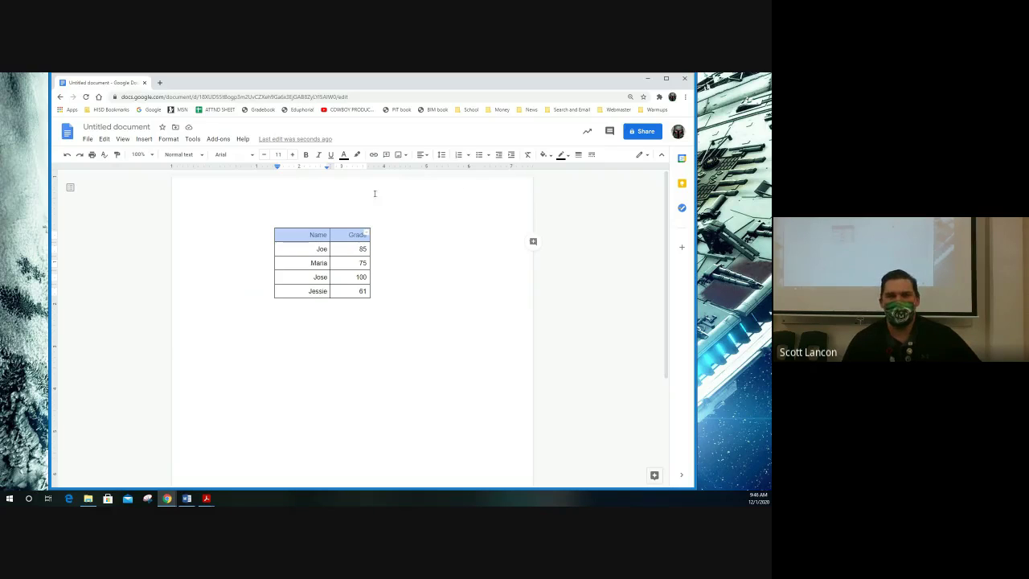
left_click(551, 158)
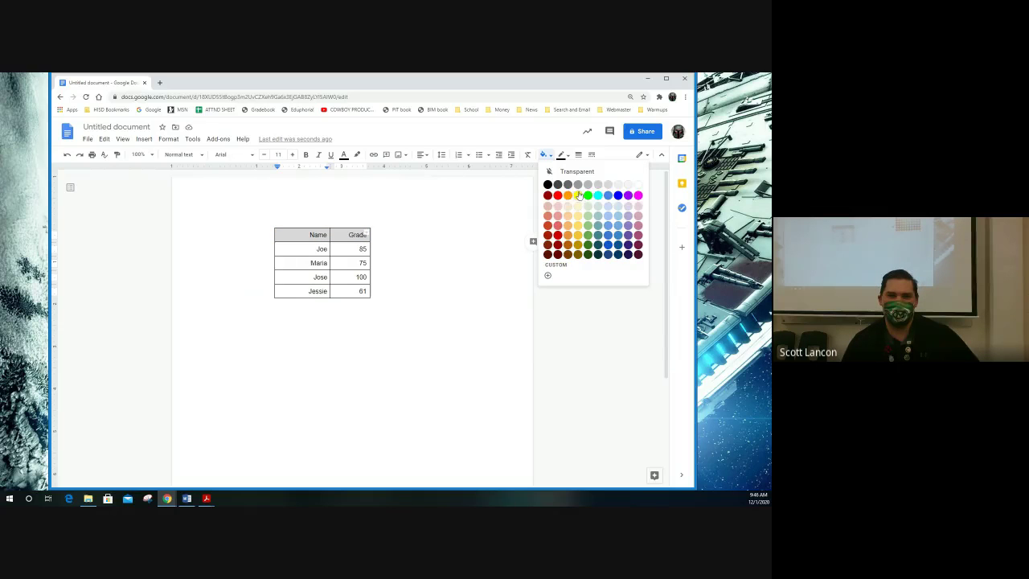
left_click(618, 196)
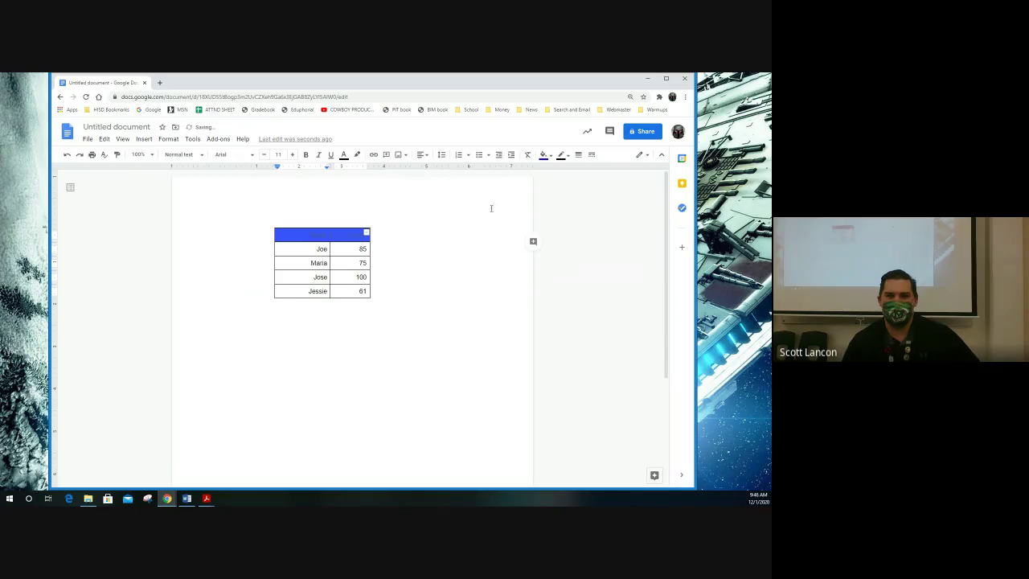
Step: Format the header row's text as white, bold and underlined
left_click(343, 155)
left_click(437, 170)
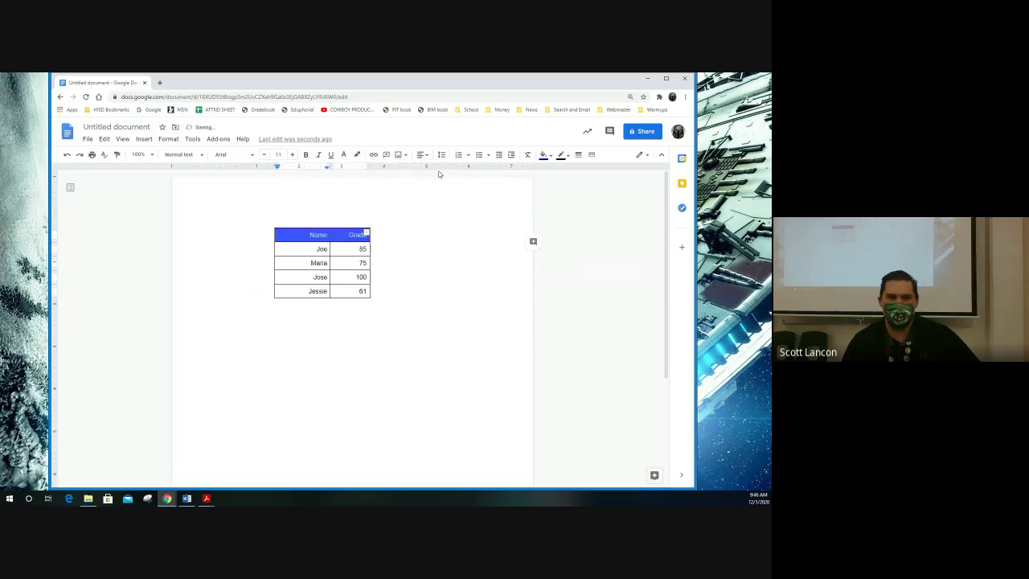
left_click(306, 154)
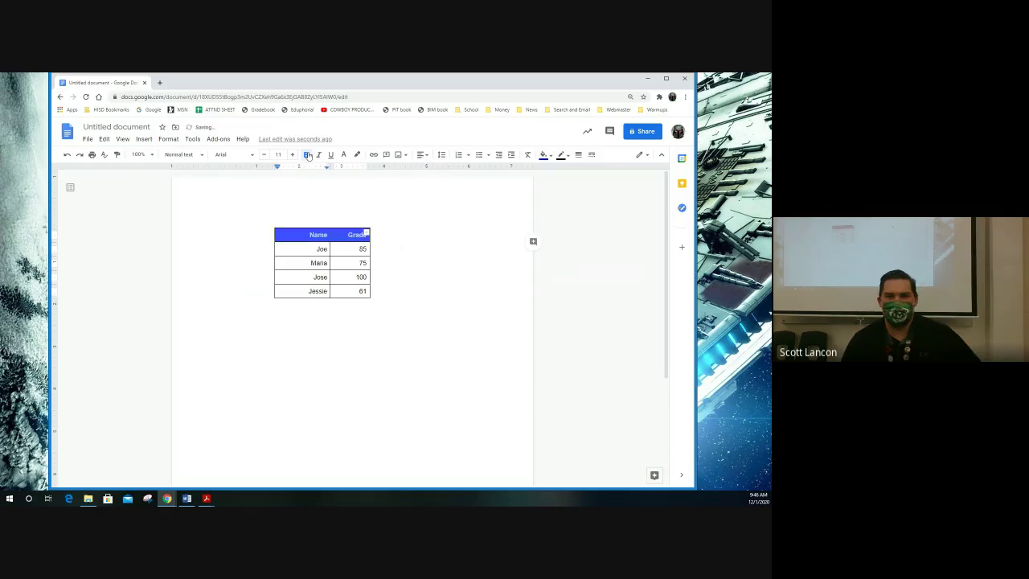
left_click(331, 155)
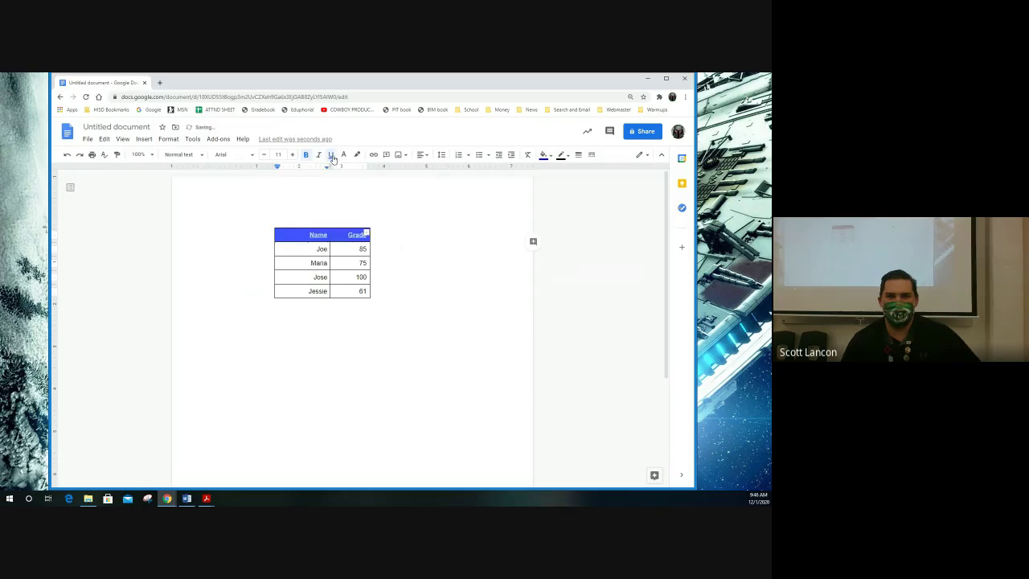
Step: Fill the four student rows below the header with a cyan cell background
left_click(317, 250)
left_click_drag(322, 257, 363, 293)
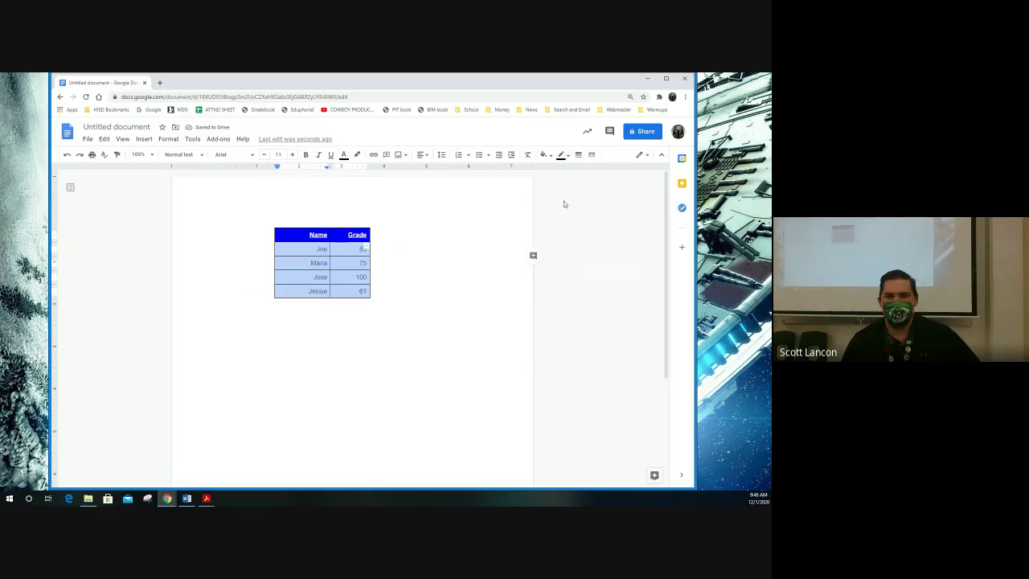
left_click(548, 156)
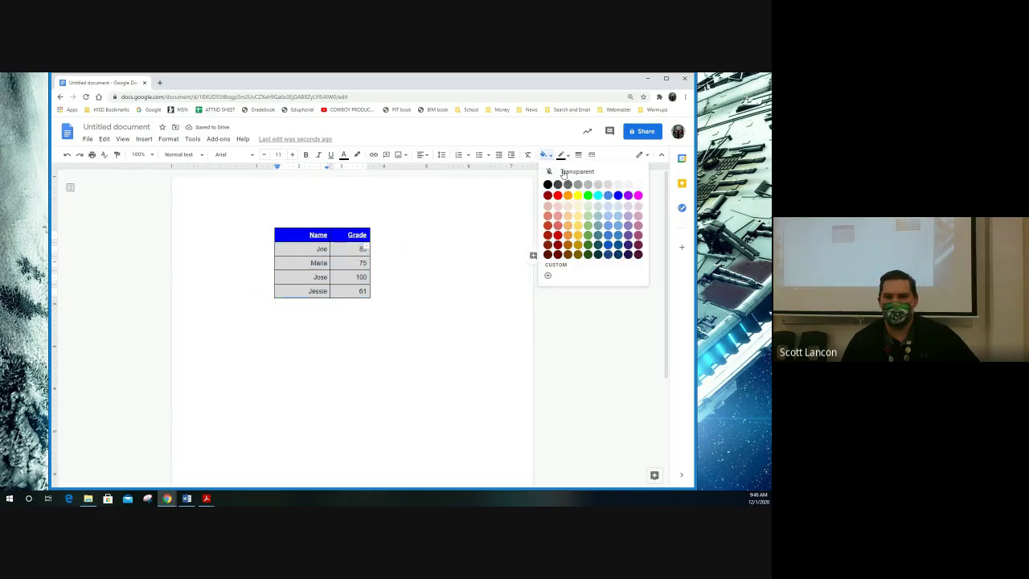
left_click(597, 197)
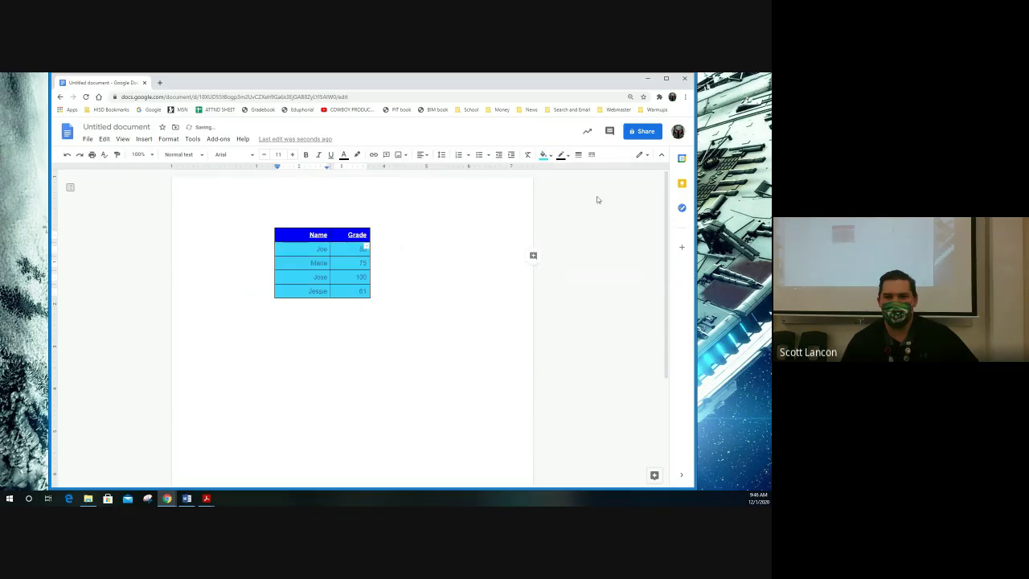
left_click(388, 278)
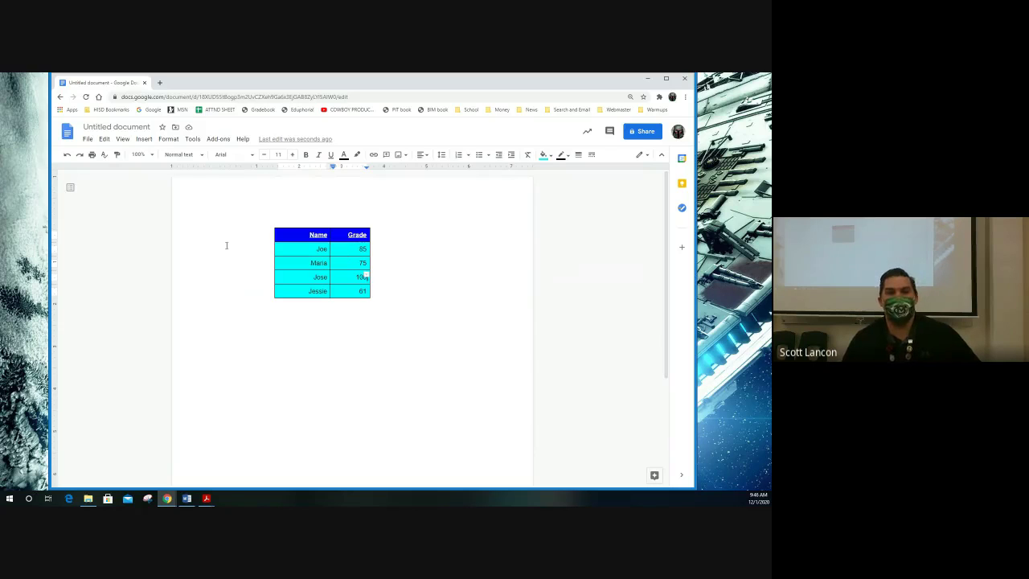
Step: Review the background colour and vertical alignment options in the table properties, and set the Grade column's width to 1.0 inch
left_click(164, 142)
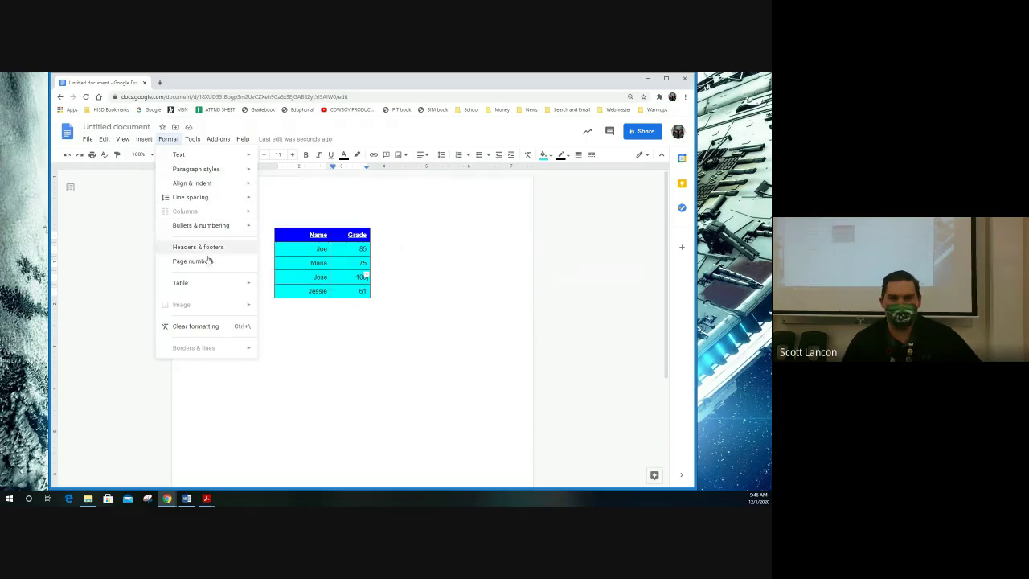
mouse_move(202, 284)
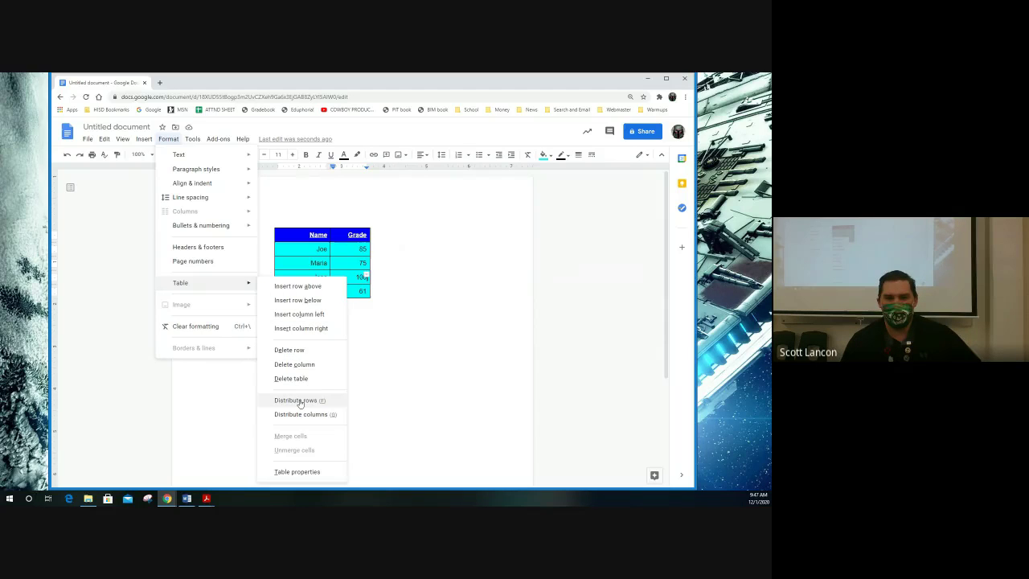
left_click(302, 473)
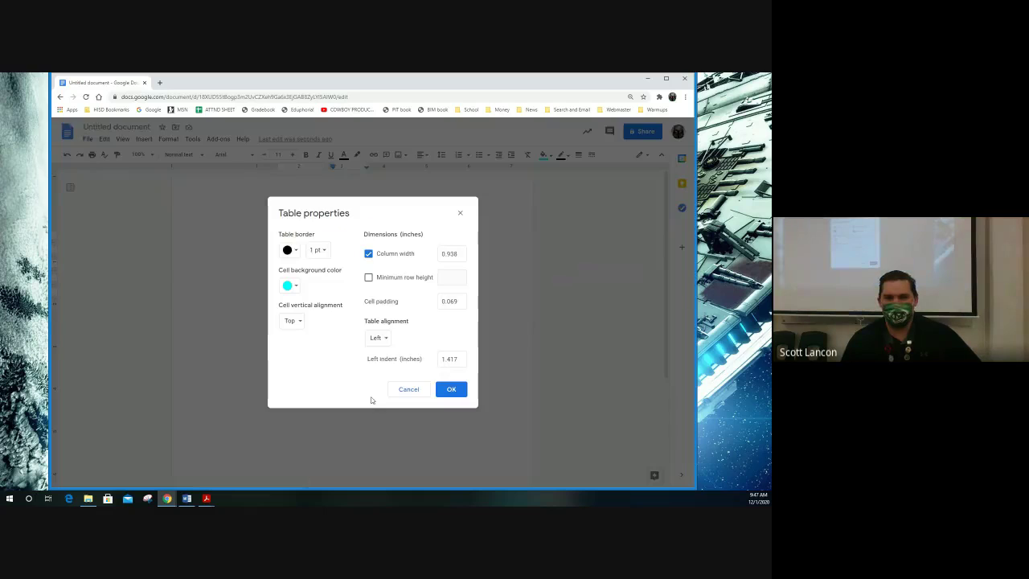
left_click_drag(376, 204, 559, 193)
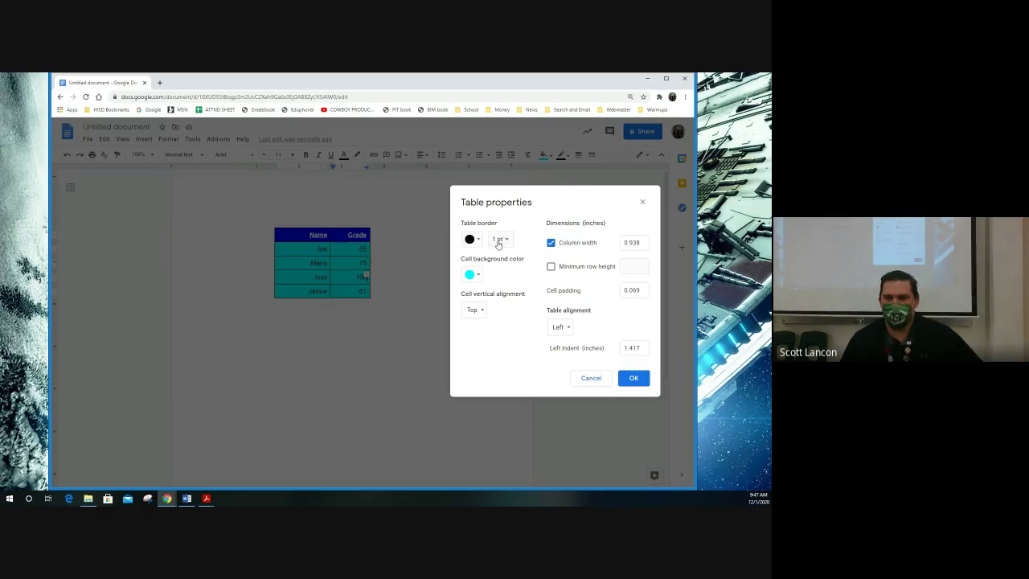
left_click(479, 276)
left_click(480, 276)
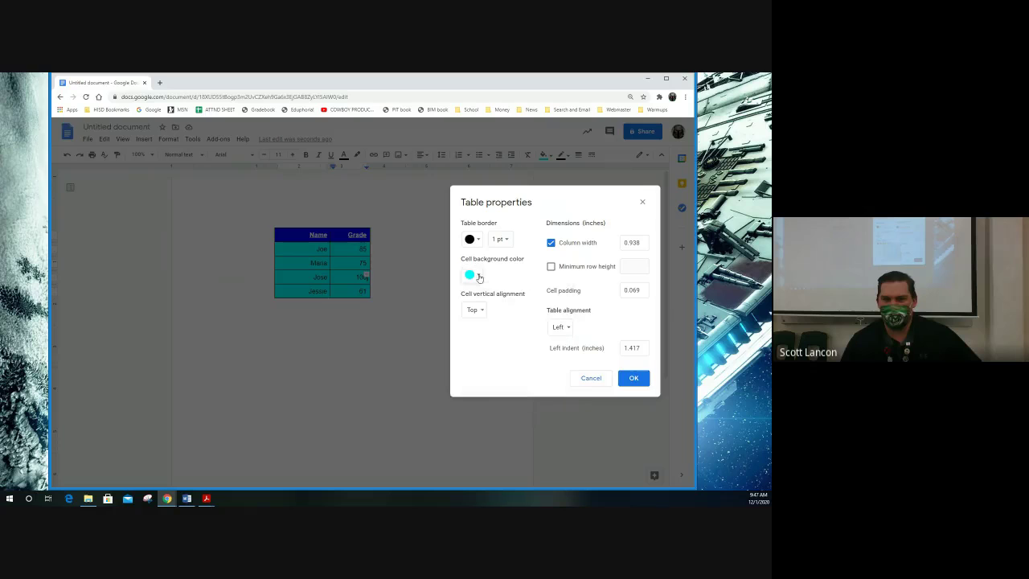
left_click(483, 310)
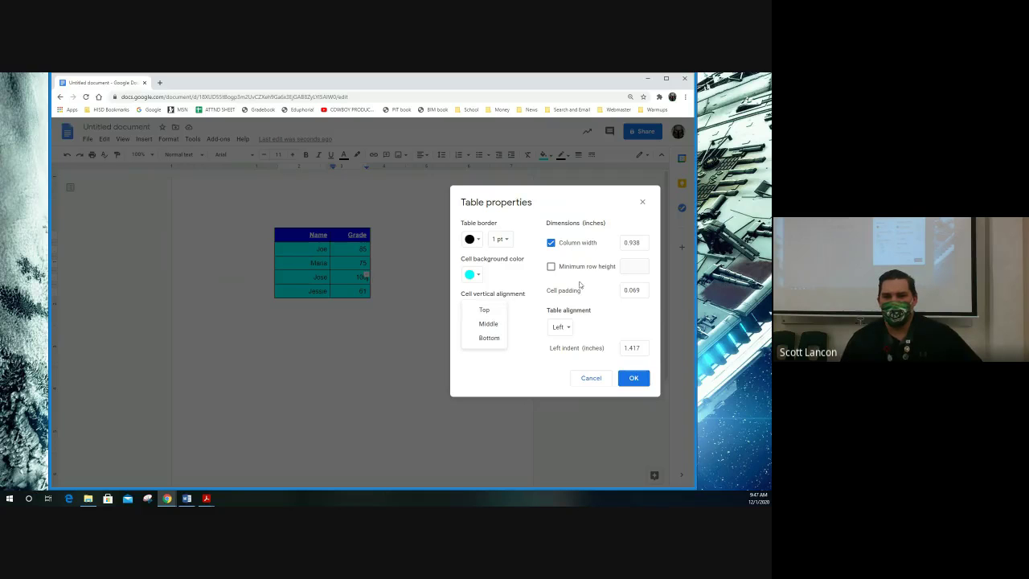
left_click(641, 242)
left_click_drag(640, 242, 619, 239)
type("1")
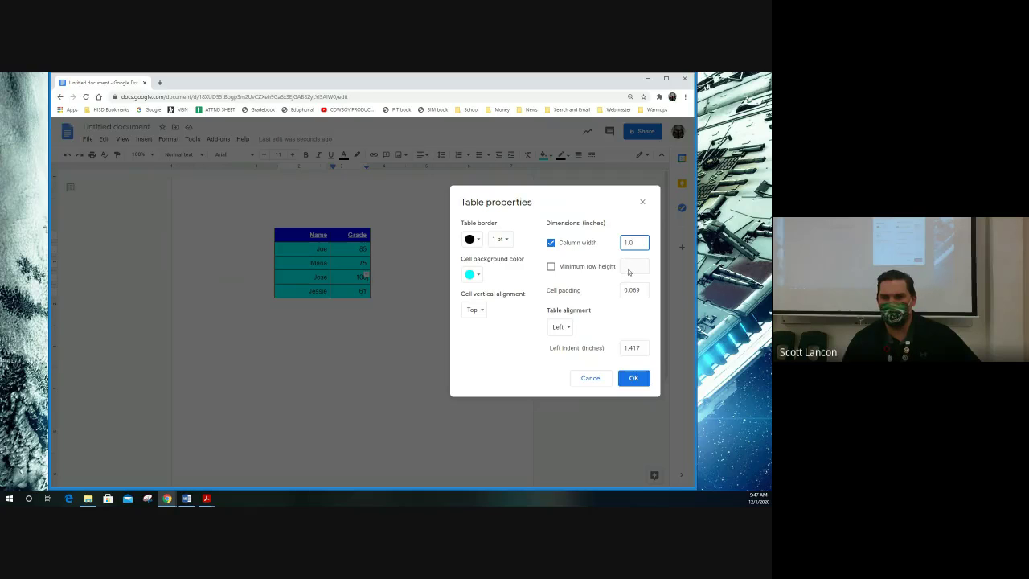
left_click(632, 377)
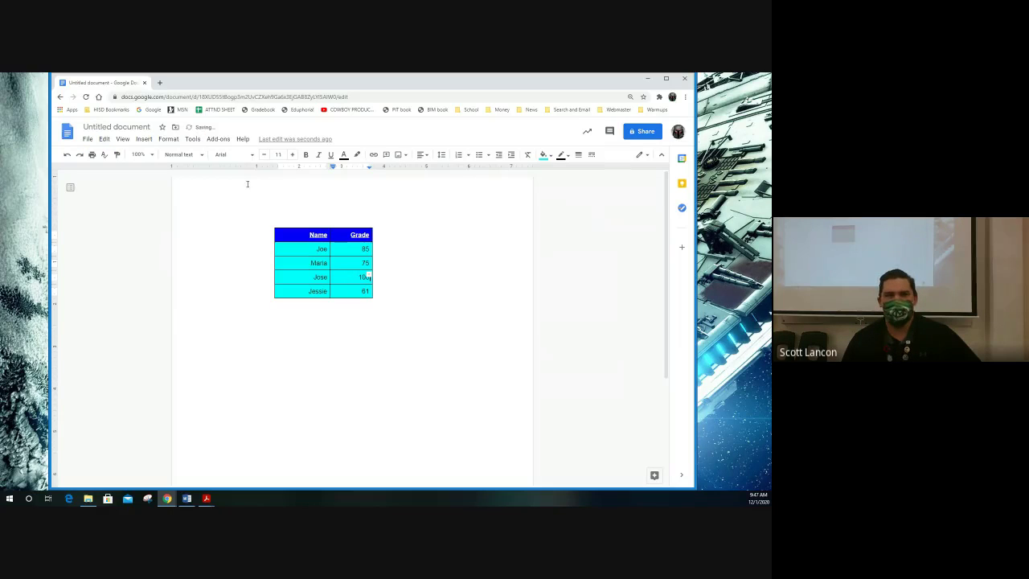
Step: Set the table alignment to Center in the table properties
left_click(168, 139)
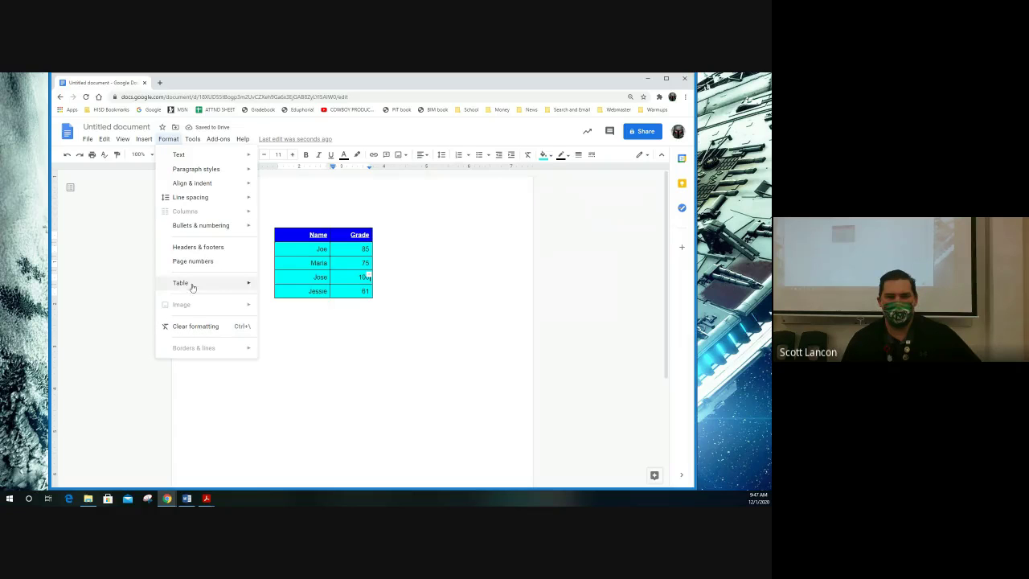
mouse_move(251, 285)
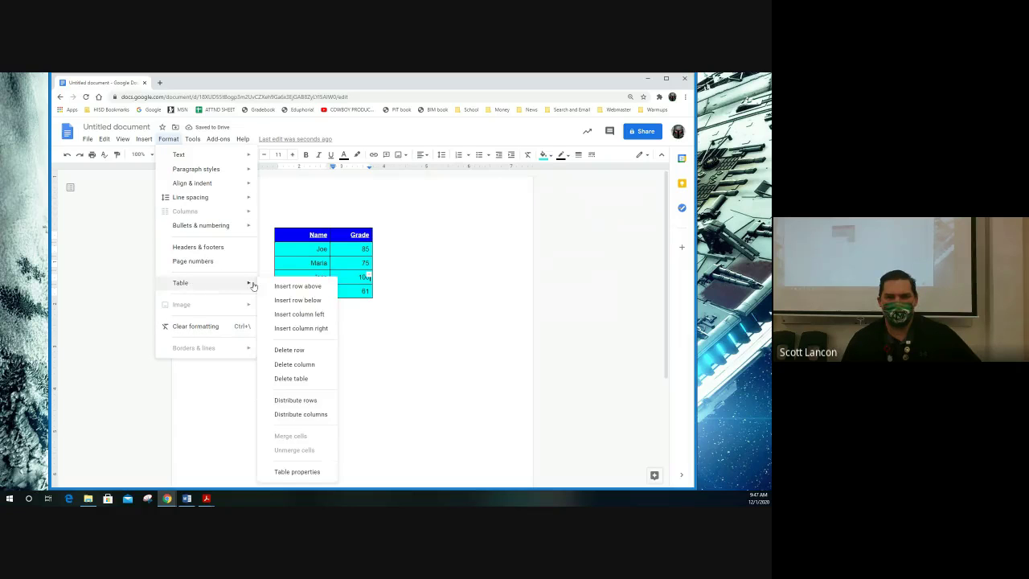
left_click(305, 472)
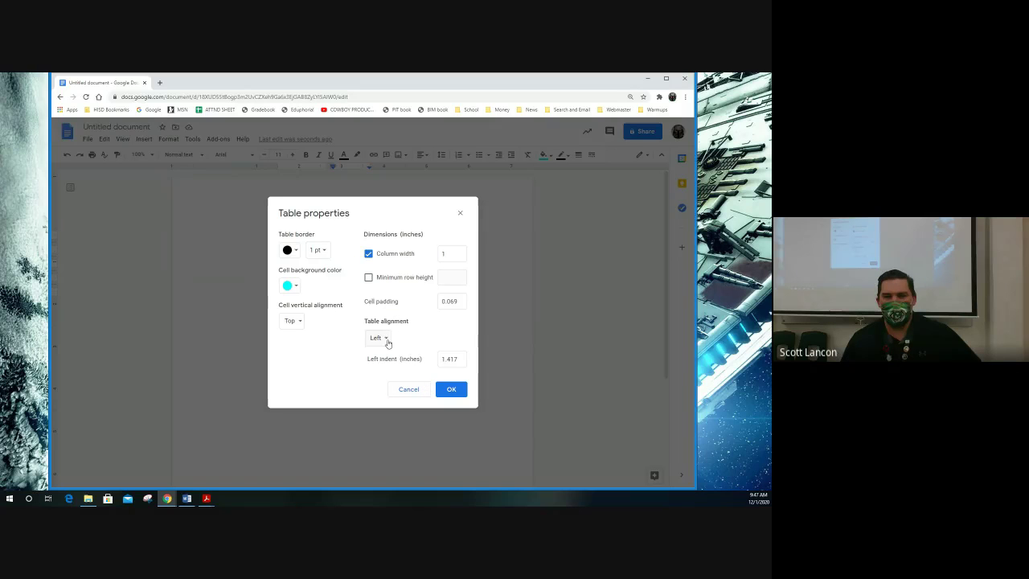
left_click(386, 341)
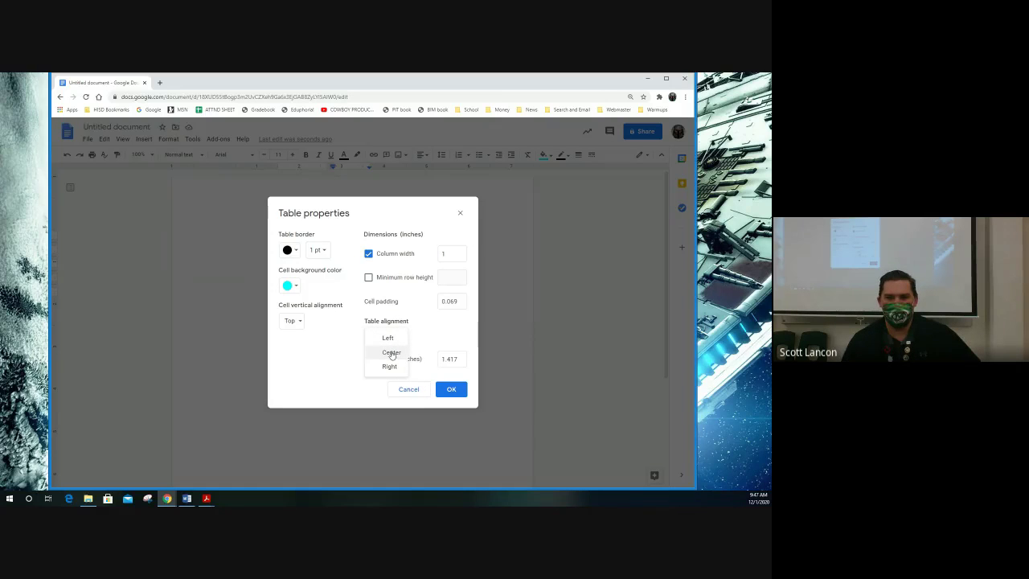
left_click(391, 355)
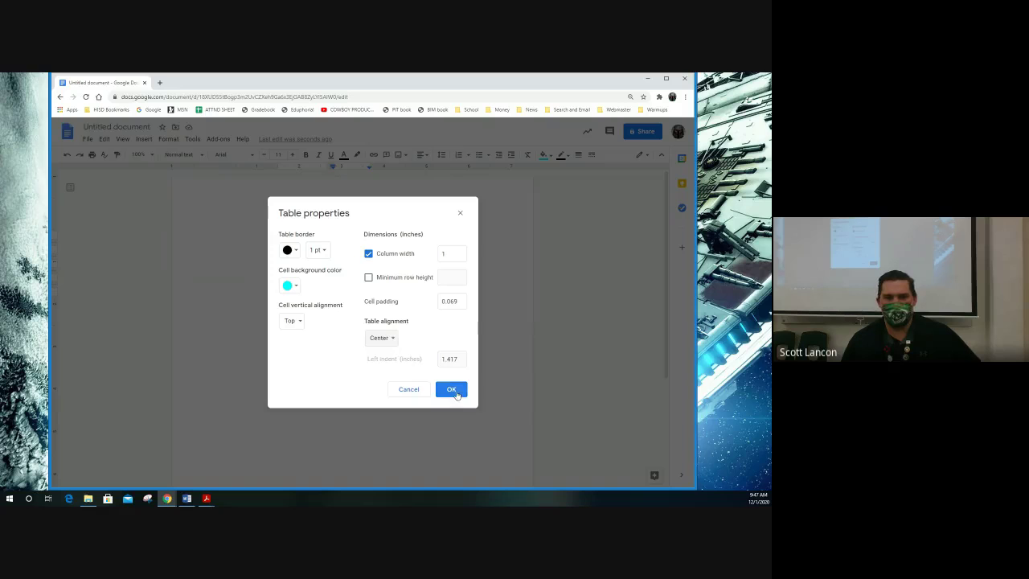
left_click(453, 391)
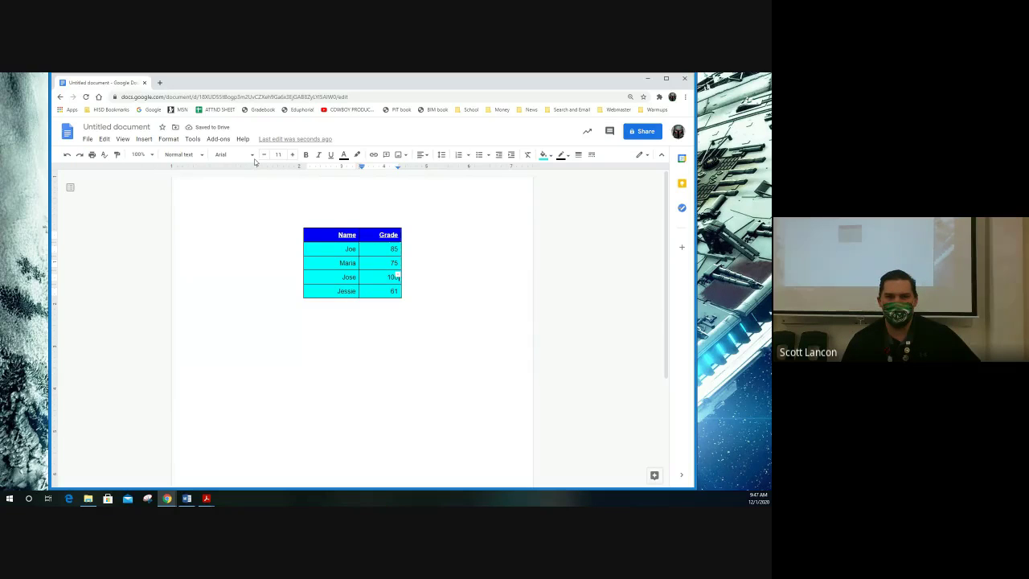
Step: Set the table alignment to Right in the table properties
left_click(168, 138)
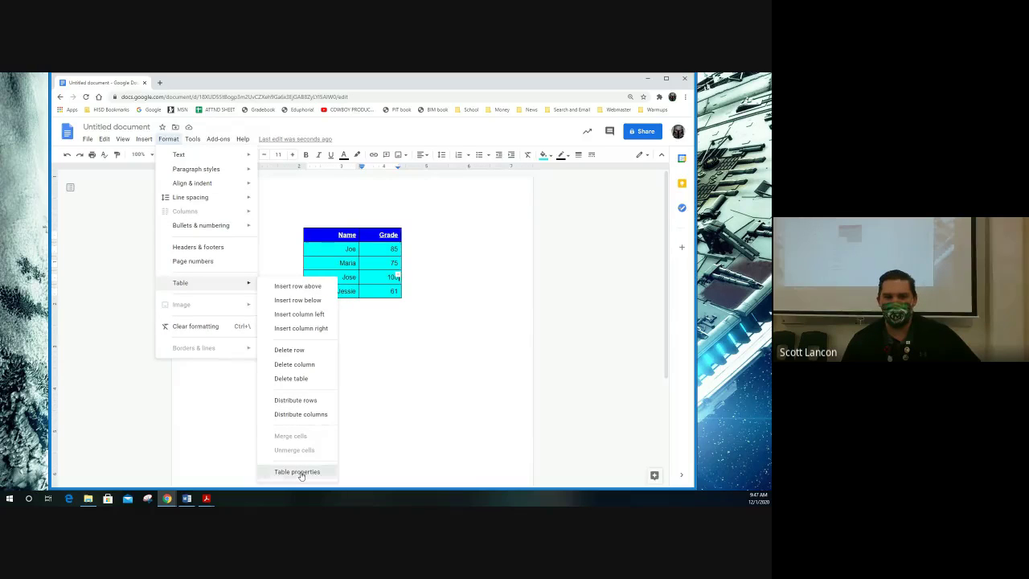
left_click(298, 472)
left_click(392, 338)
left_click(394, 356)
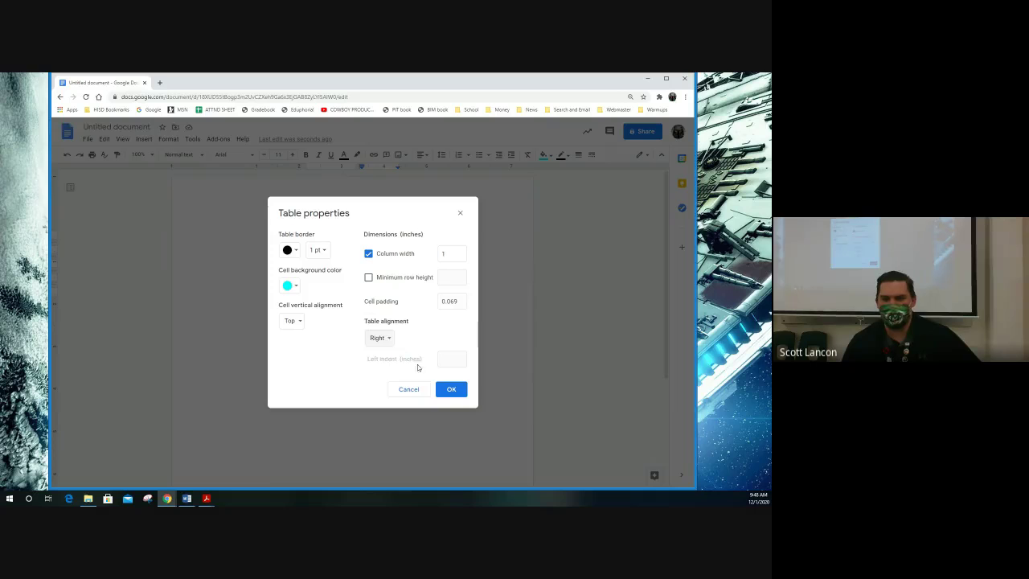
left_click(450, 389)
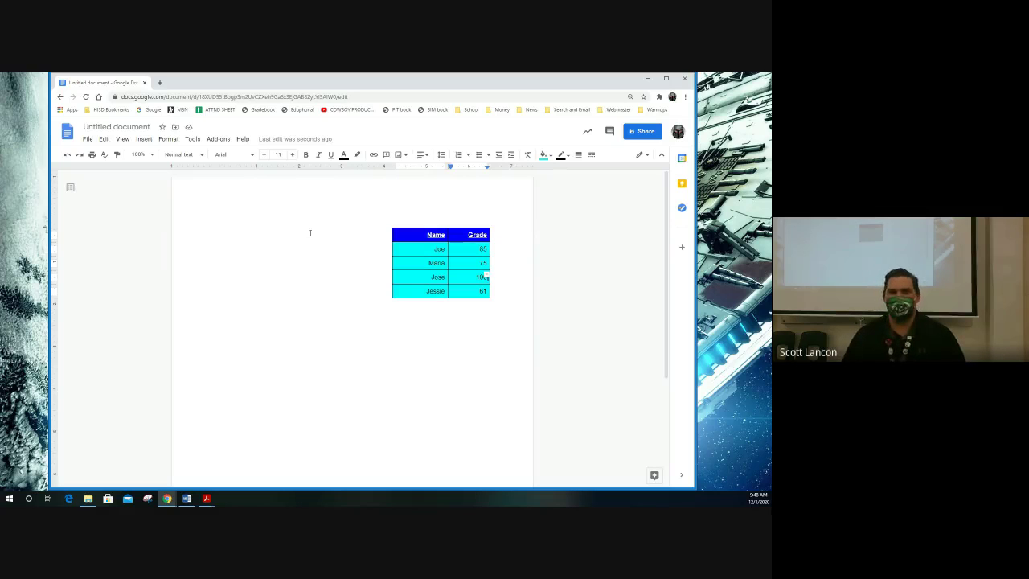
Step: Set the table alignment to Center in the table properties
left_click(169, 139)
mouse_move(208, 290)
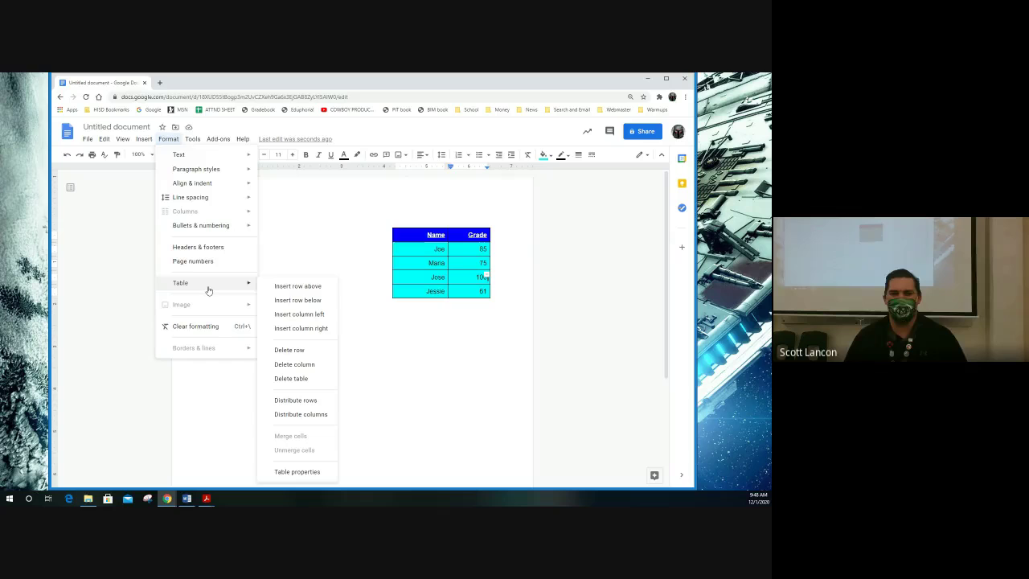
left_click(313, 472)
left_click(389, 337)
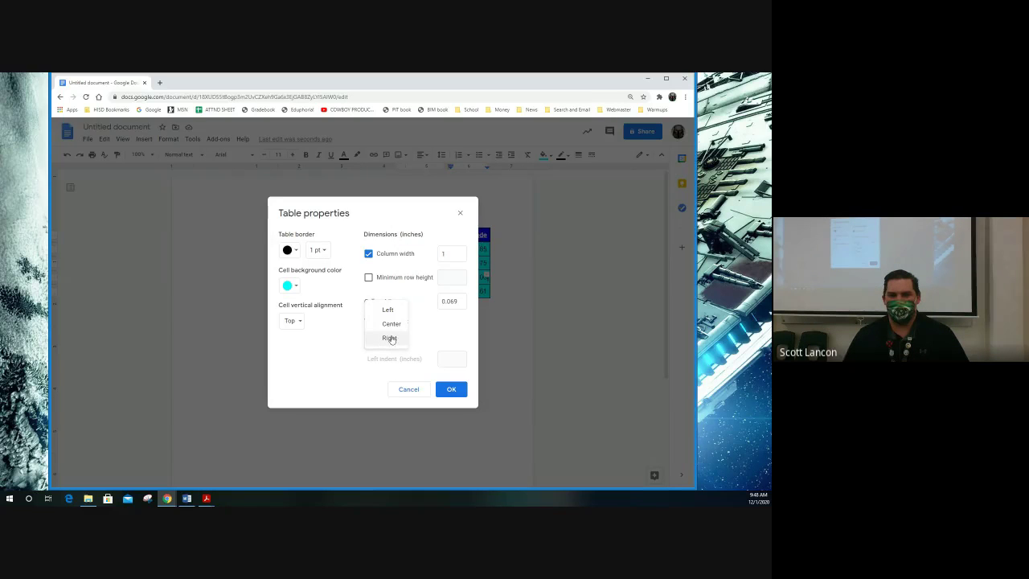
left_click(392, 323)
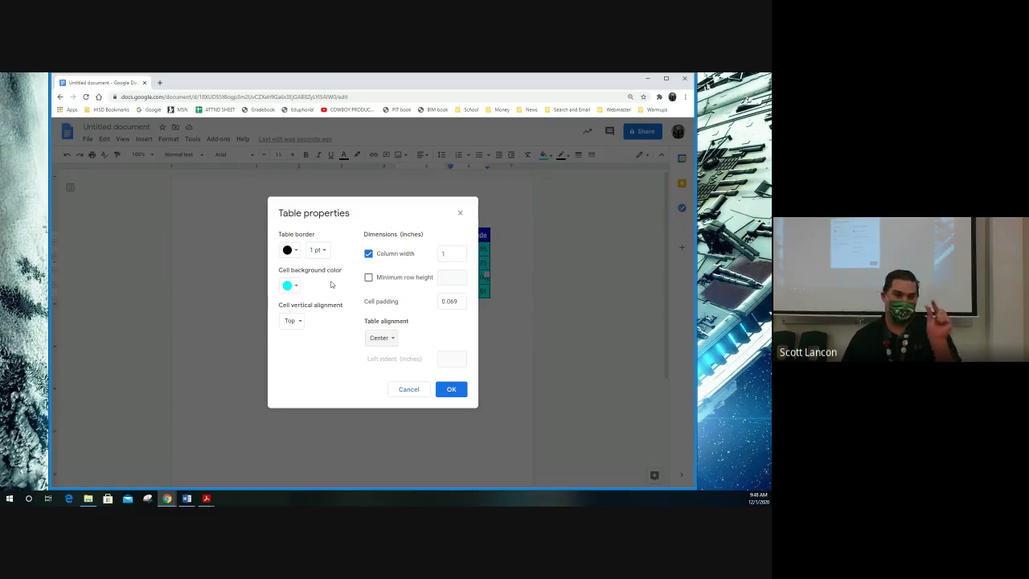
left_click(301, 322)
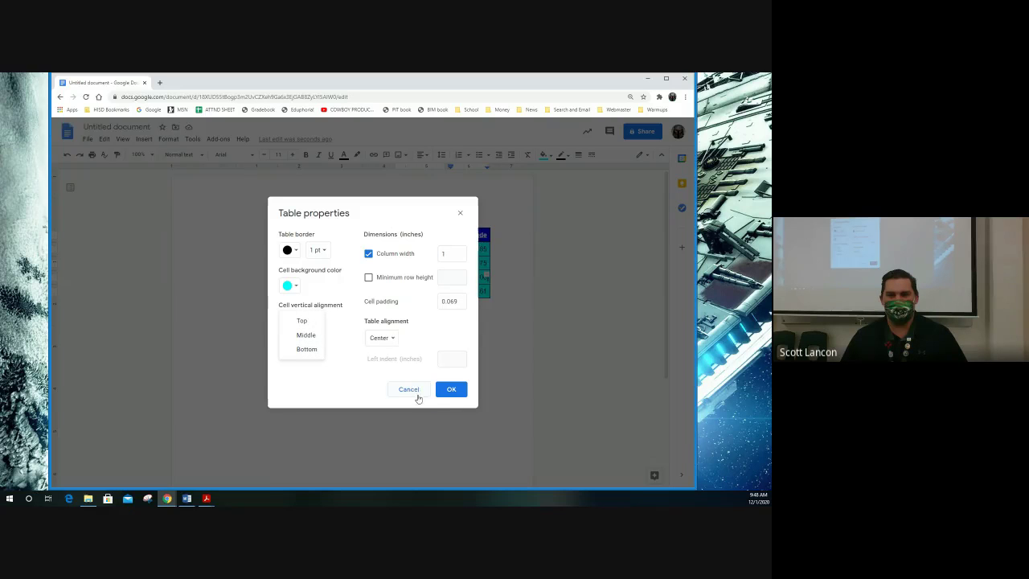
left_click(451, 388)
left_click(451, 389)
Step: Give the Name and Grade header row a taller minimum row height and set its cell vertical alignment to Middle
left_click_drag(324, 234, 392, 234)
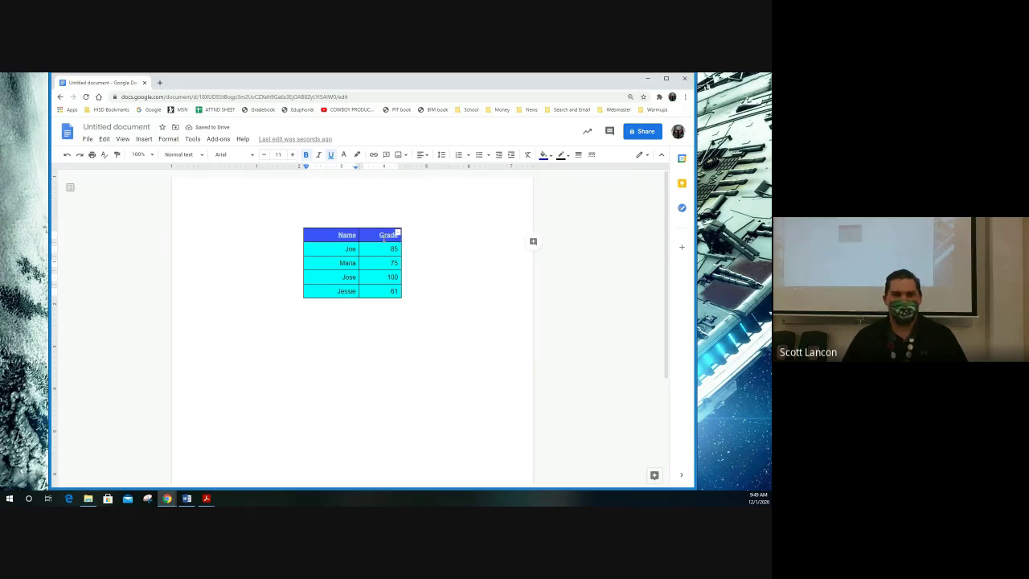
left_click(168, 138)
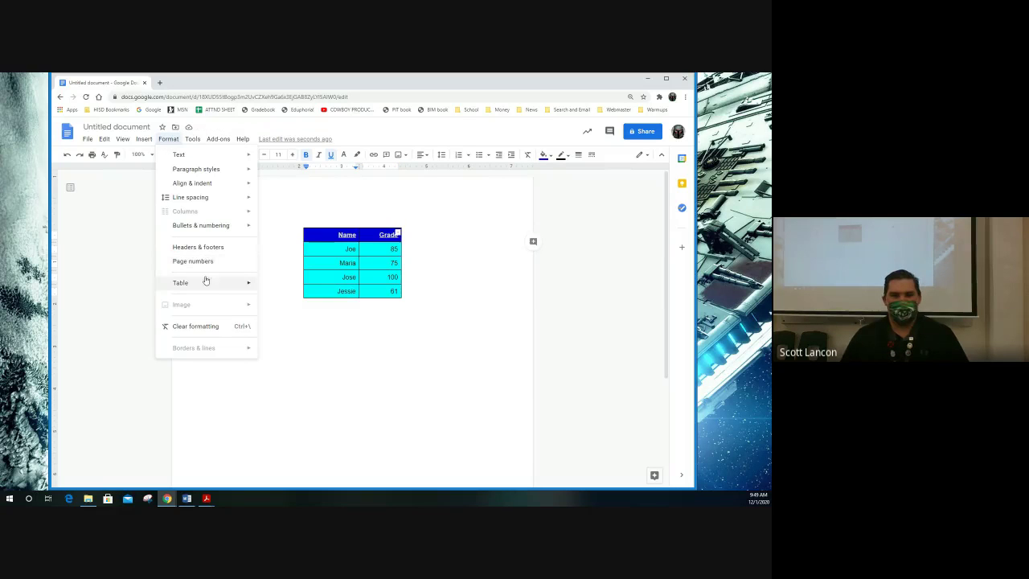
mouse_move(208, 282)
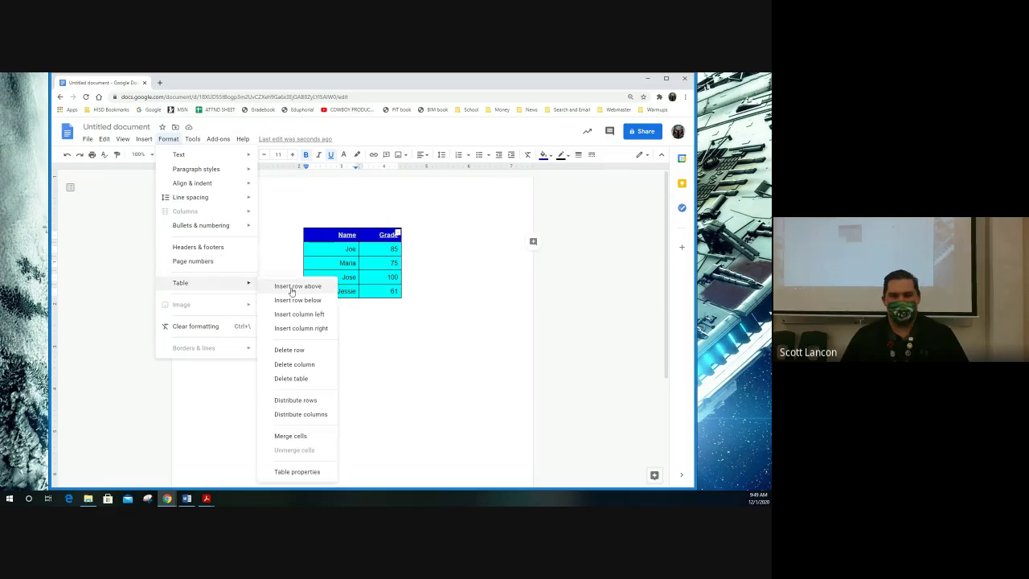
left_click(297, 472)
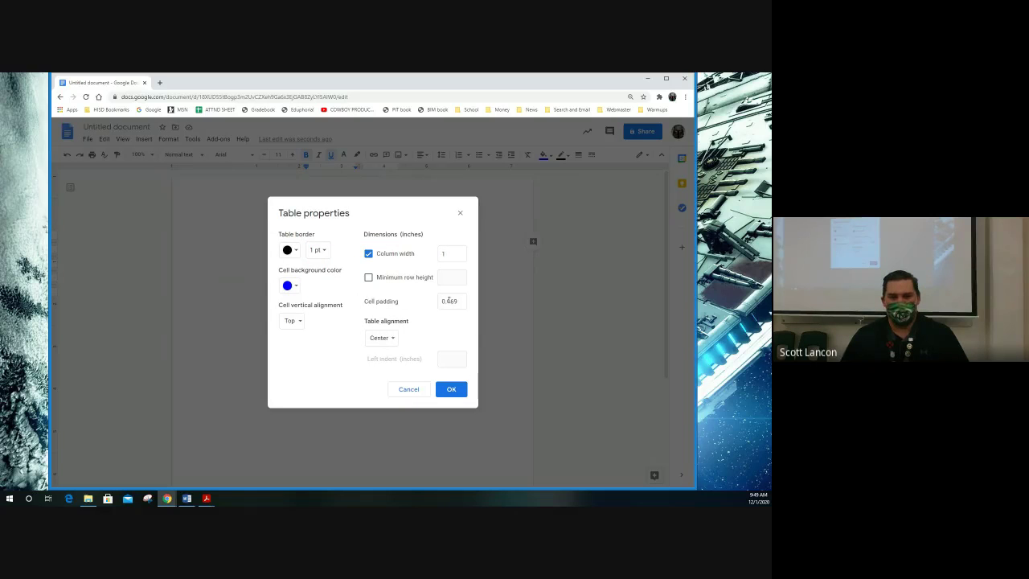
left_click(368, 278)
left_click(442, 278)
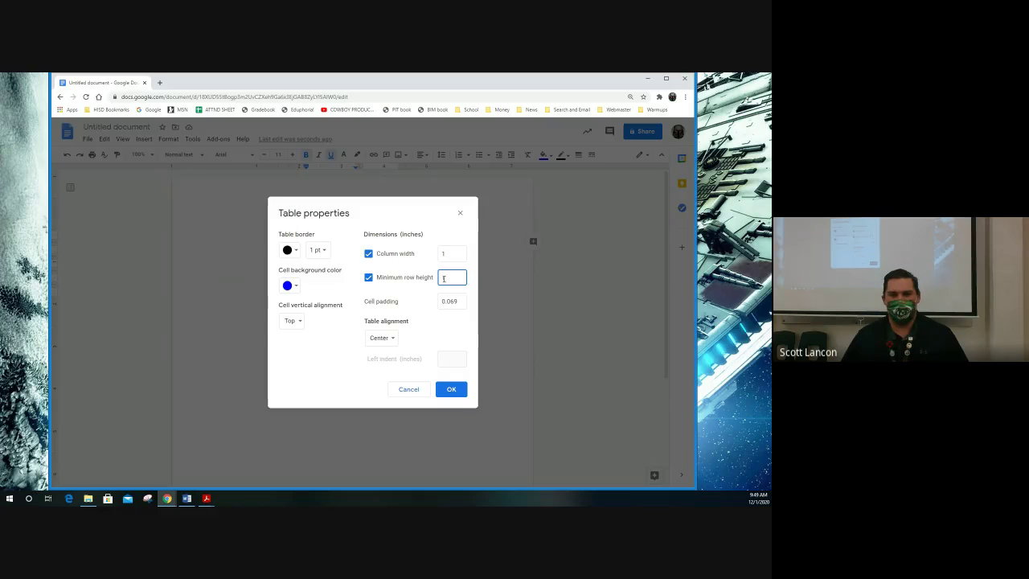
left_click(303, 323)
left_click(306, 334)
left_click(450, 389)
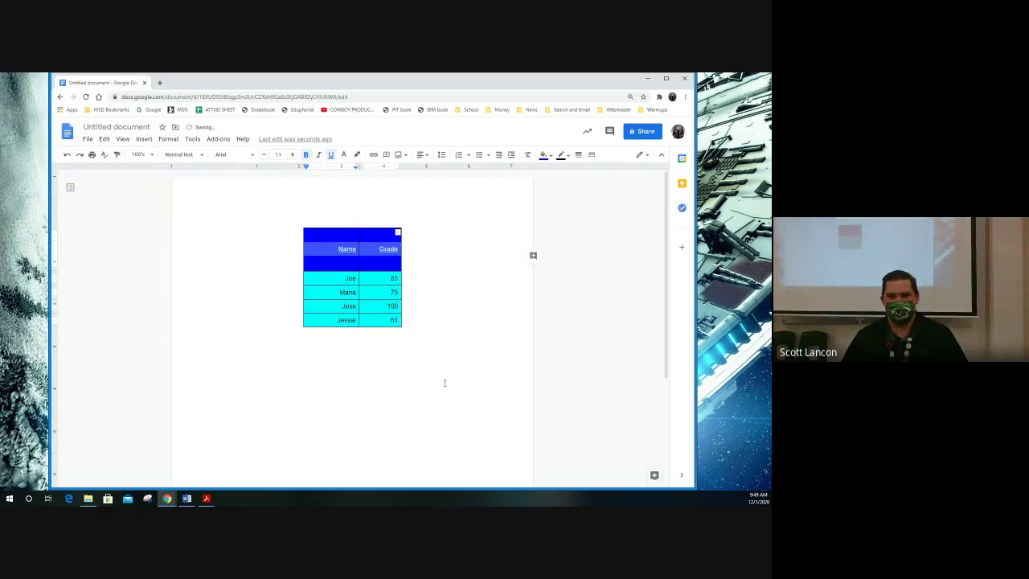
Step: Center the header text horizontally in its cells and widen the Grade column slightly
left_click(420, 154)
left_click(399, 171)
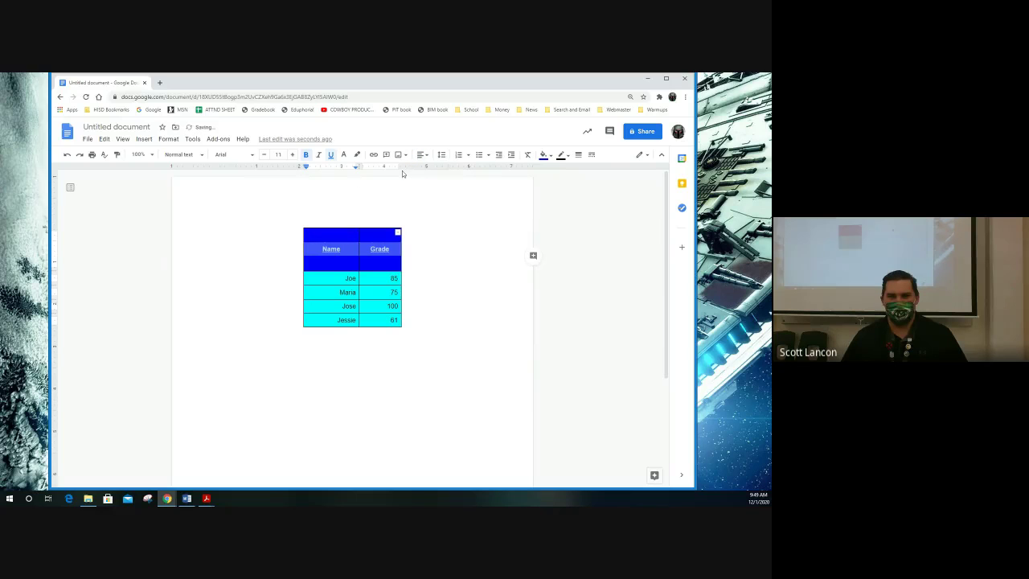
left_click(338, 259)
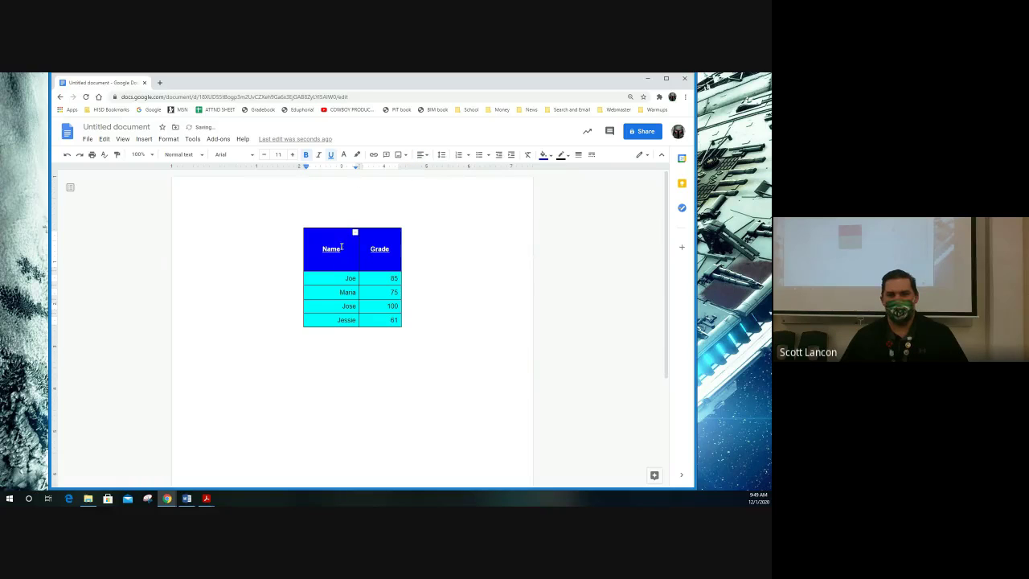
left_click_drag(401, 248, 407, 248)
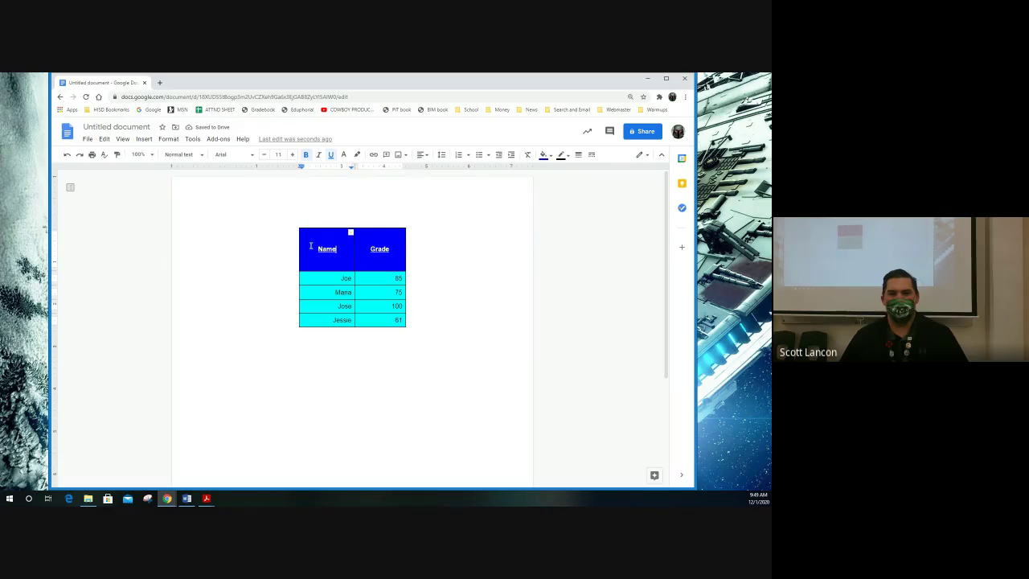
Step: Insert a row above the Name and Grade header row and merge its two cells into one
left_click_drag(311, 244, 380, 249)
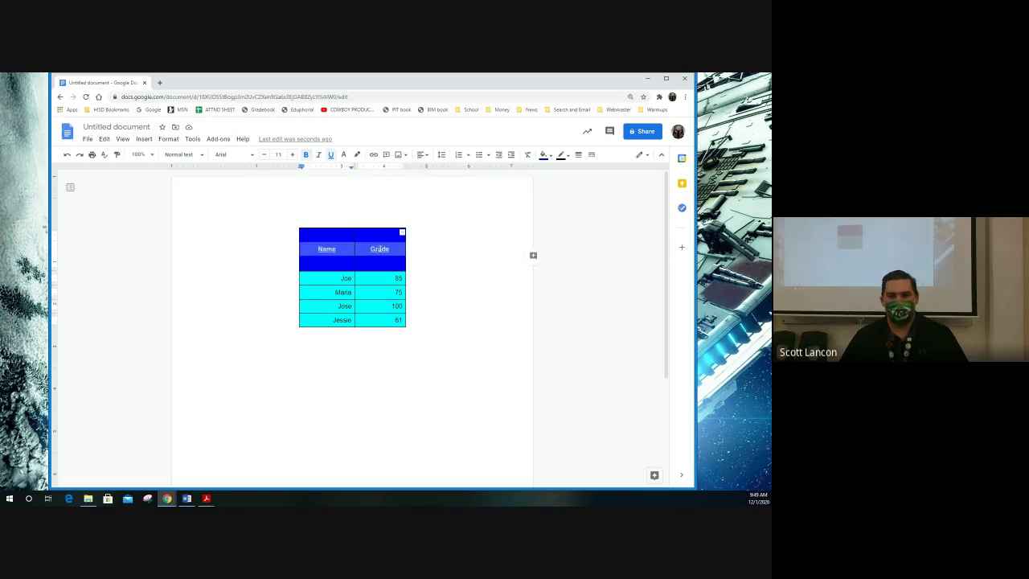
left_click(168, 138)
mouse_move(206, 283)
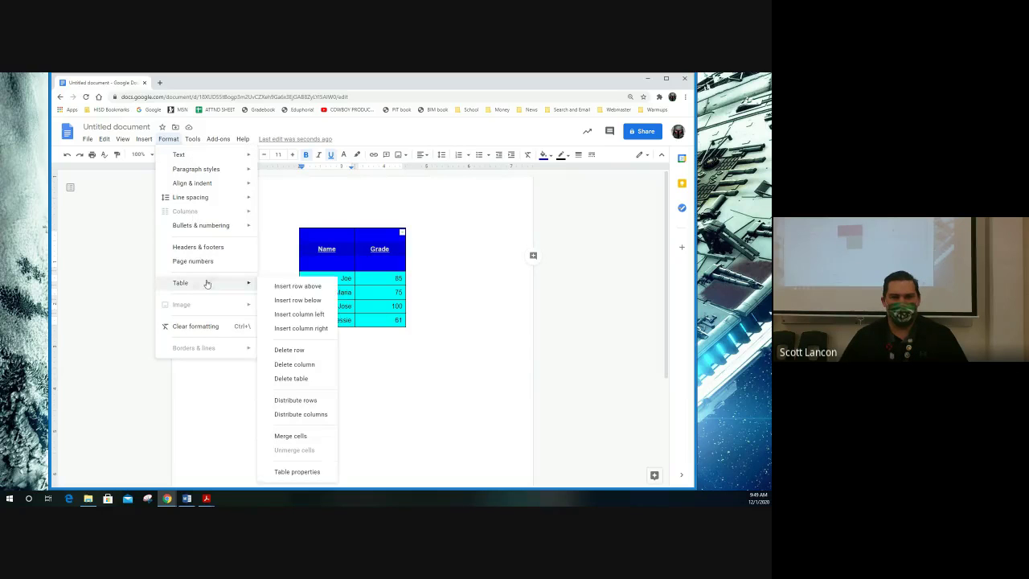
left_click(281, 286)
left_click_drag(342, 250, 378, 251)
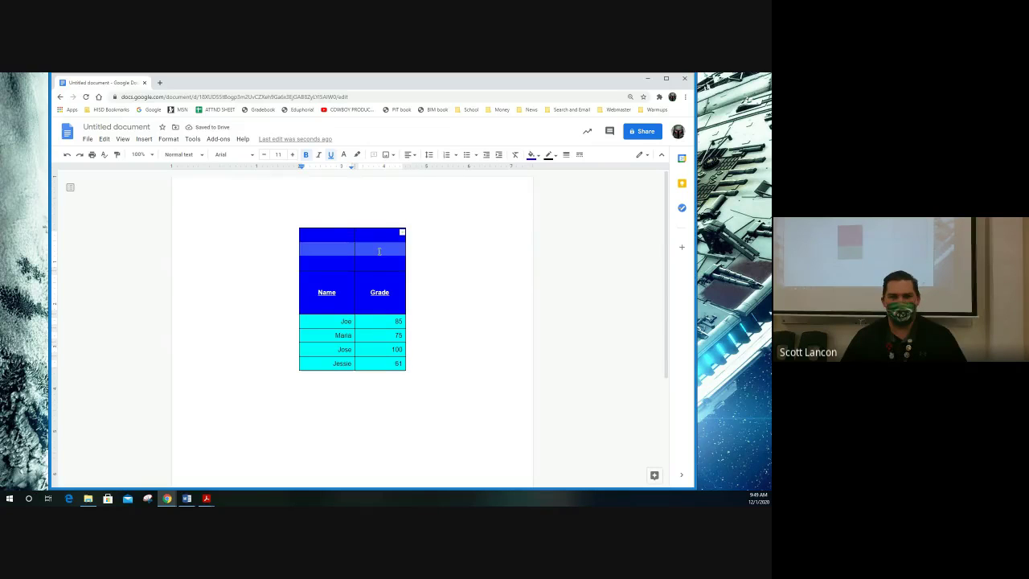
left_click(168, 138)
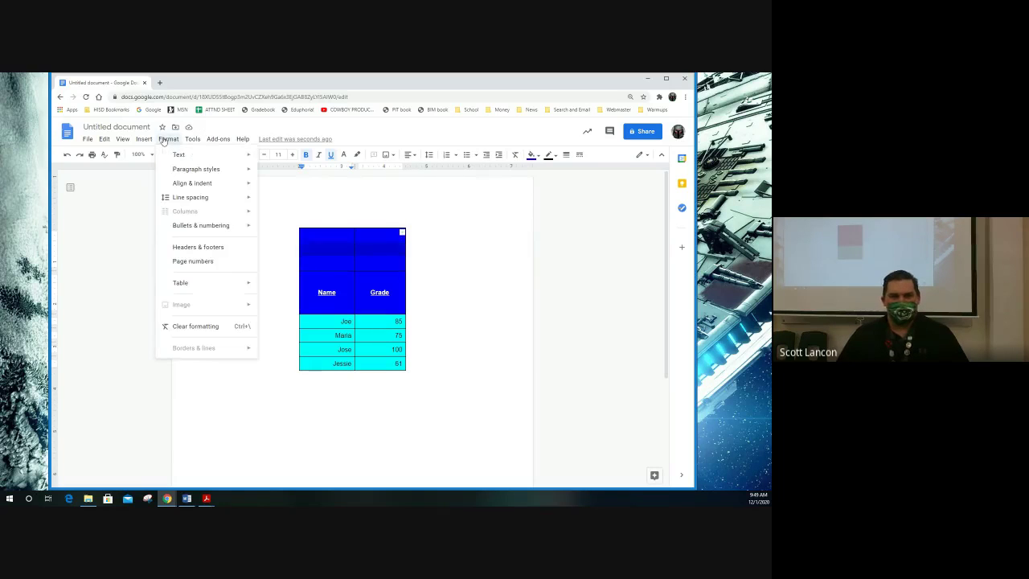
mouse_move(199, 282)
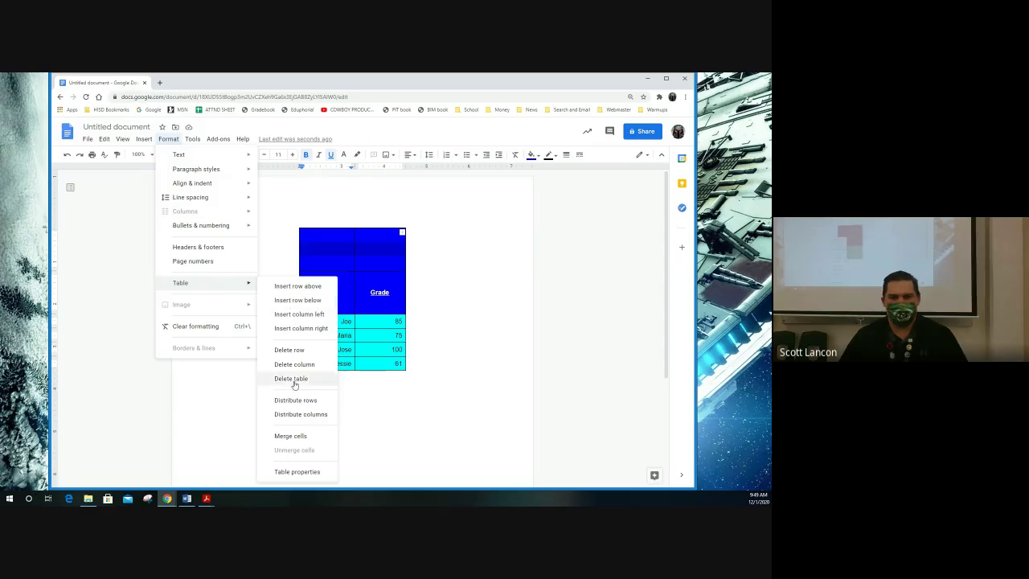
left_click(323, 439)
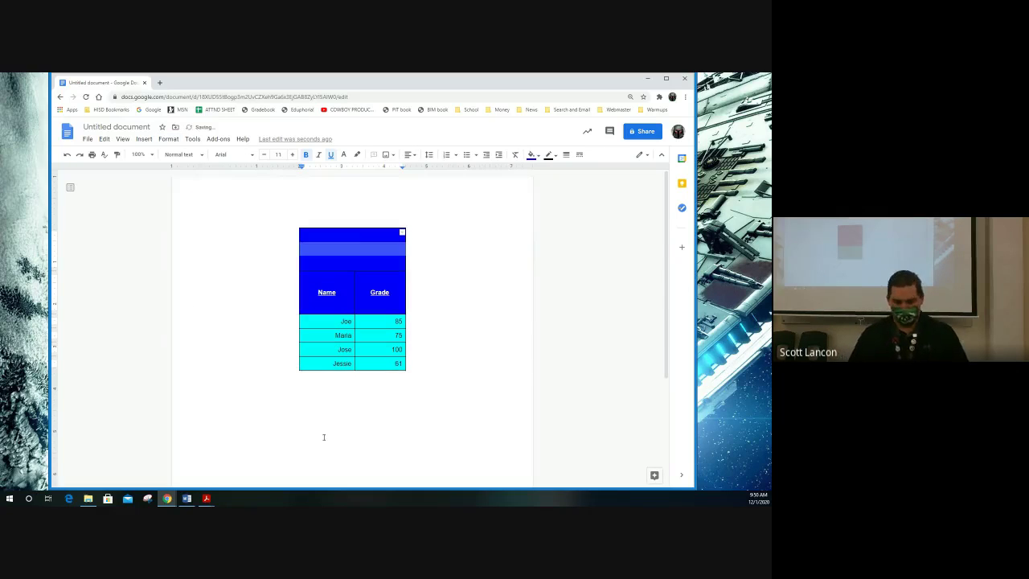
Step: Enter the title "4th Six Weeks Grades" in the merged top row
type("4th ")
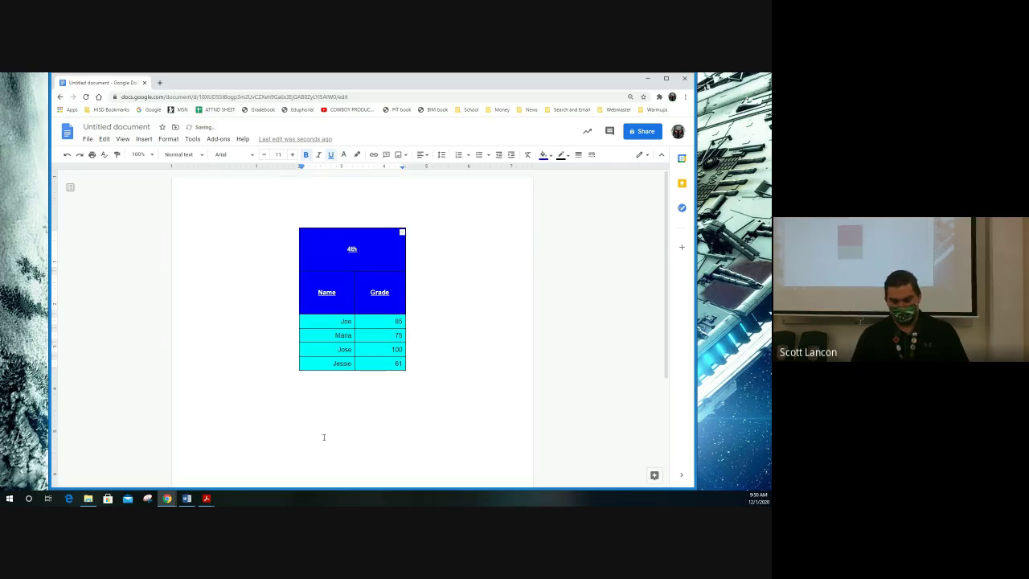
type("Six ")
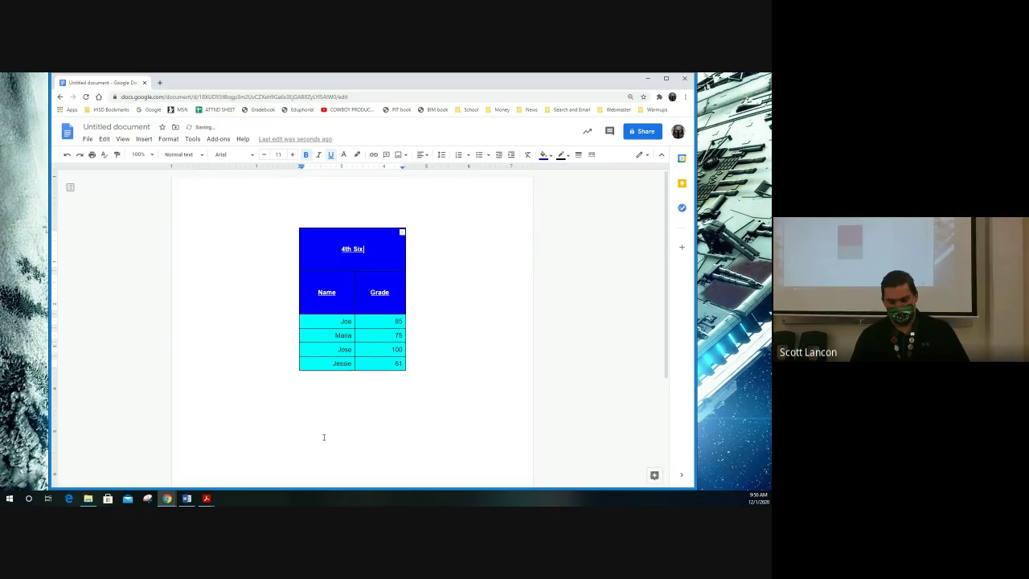
type("Weeks ")
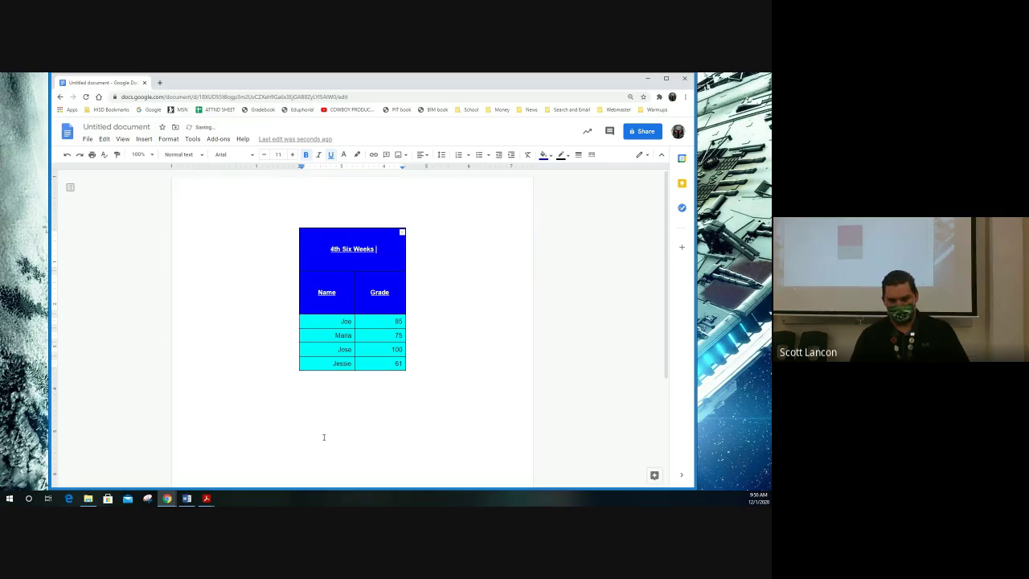
type("Grades")
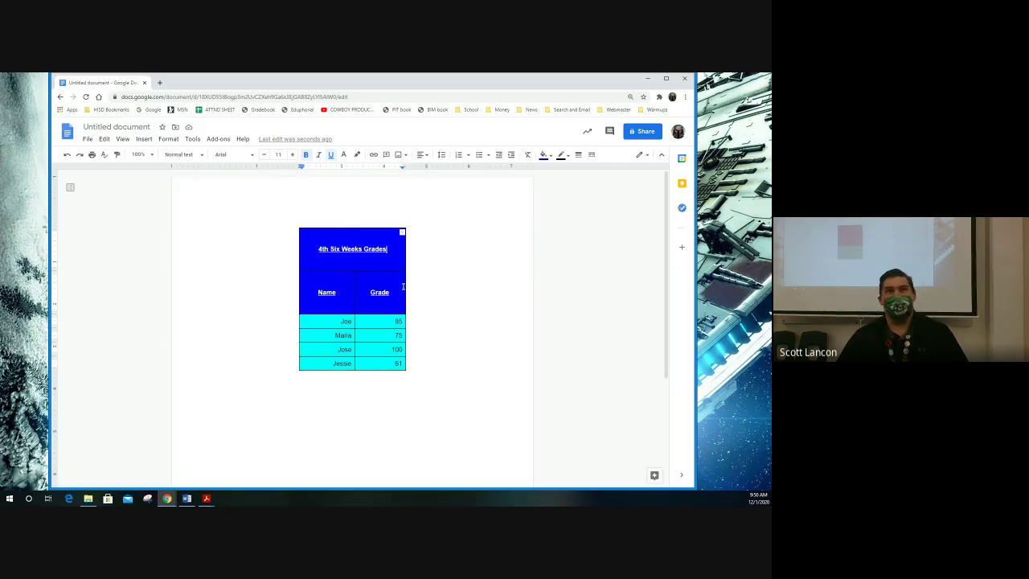
left_click(192, 140)
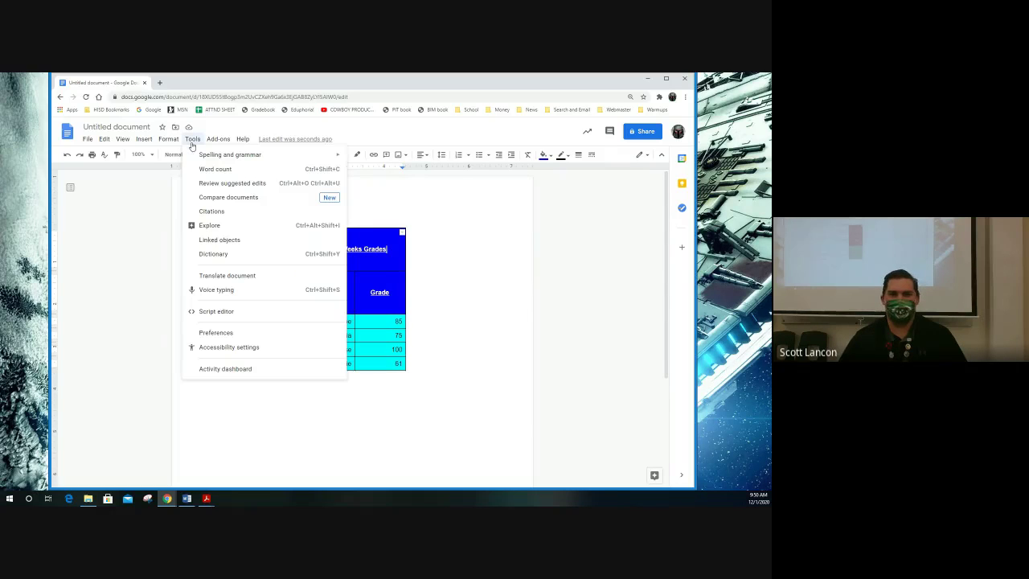
mouse_move(208, 142)
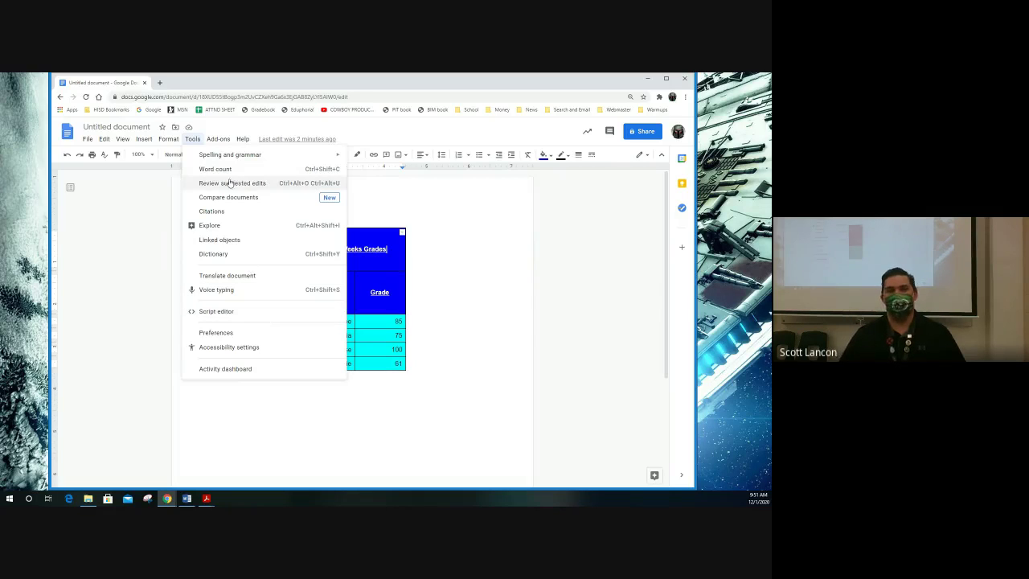
mouse_move(170, 141)
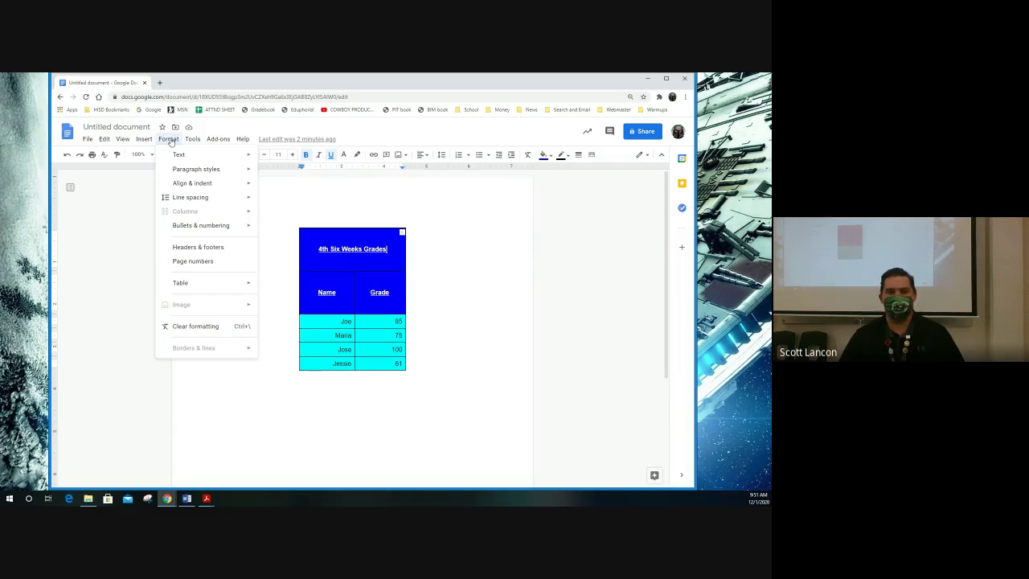
mouse_move(197, 283)
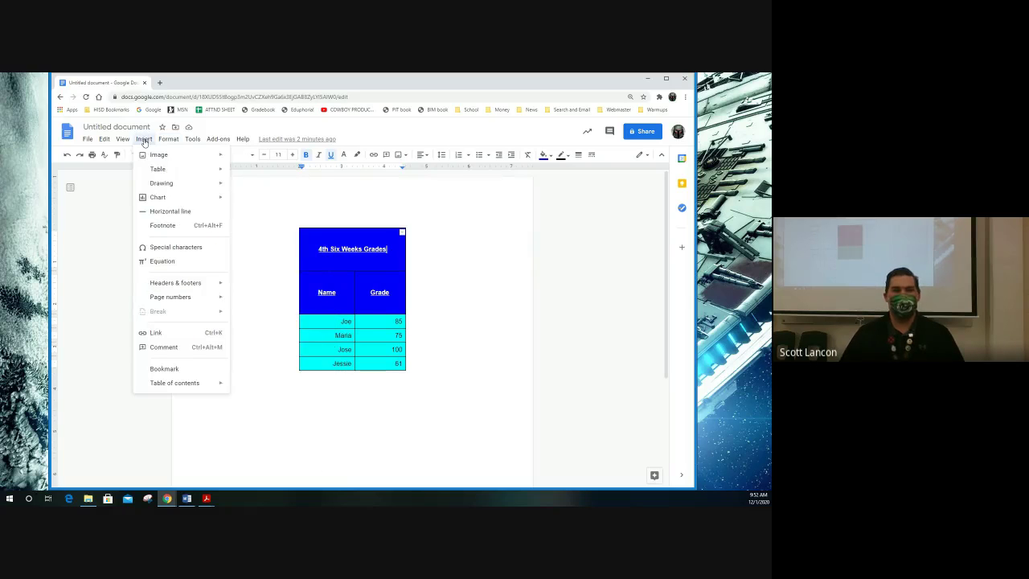
mouse_move(156, 172)
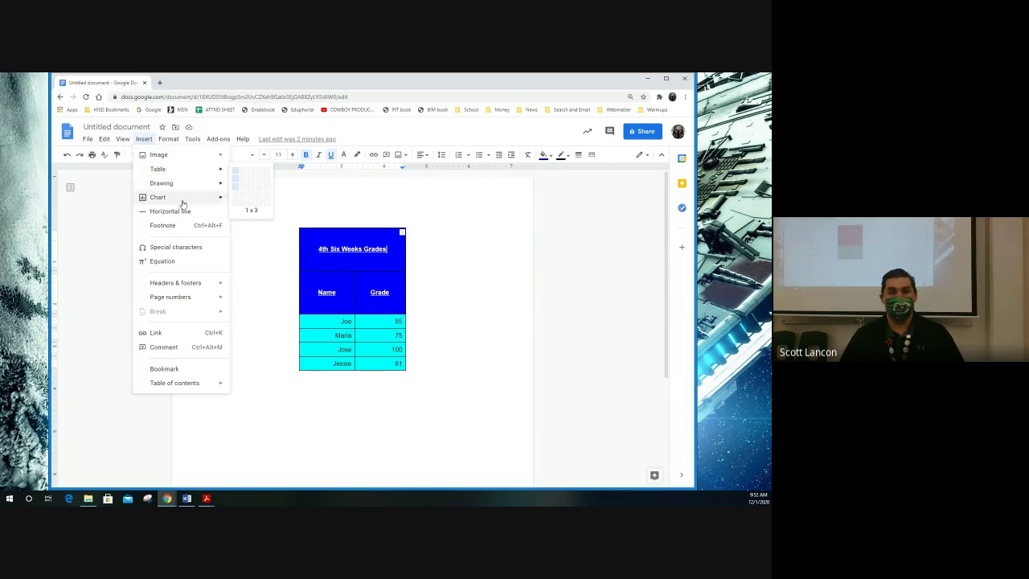
left_click(425, 238)
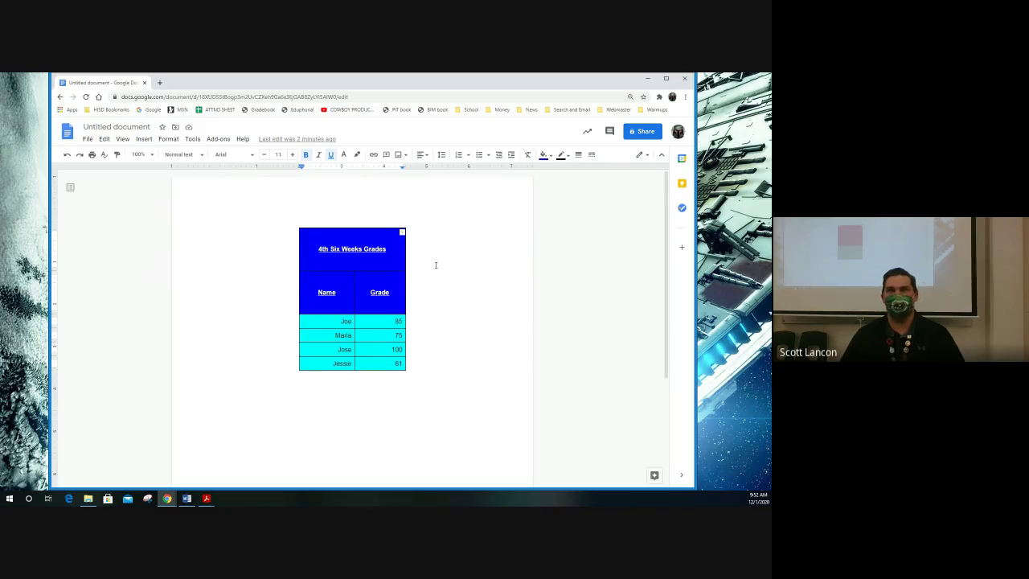
Step: Fill the second student row with a light blue cell background
left_click_drag(301, 335, 399, 334)
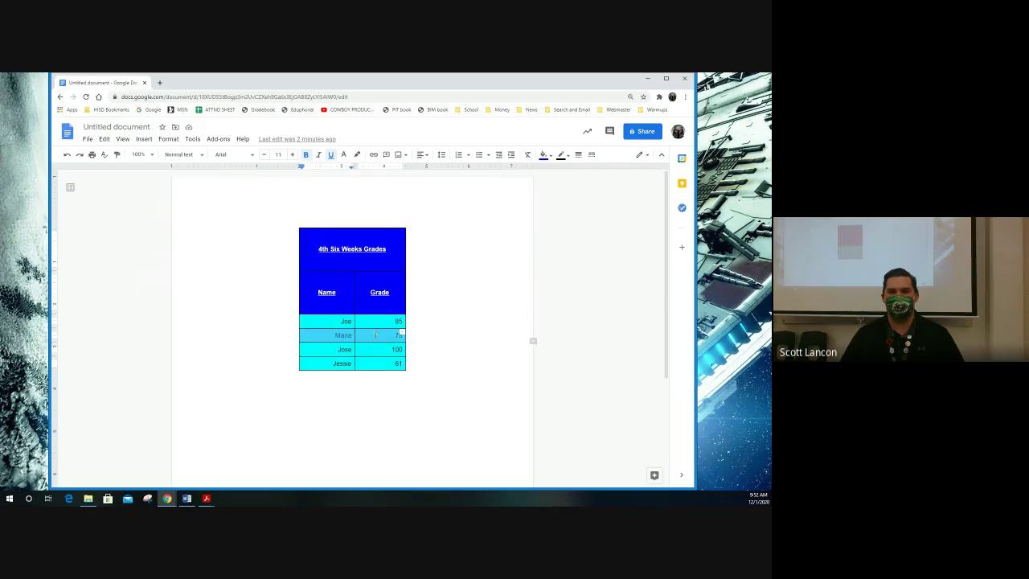
left_click_drag(315, 362, 382, 363)
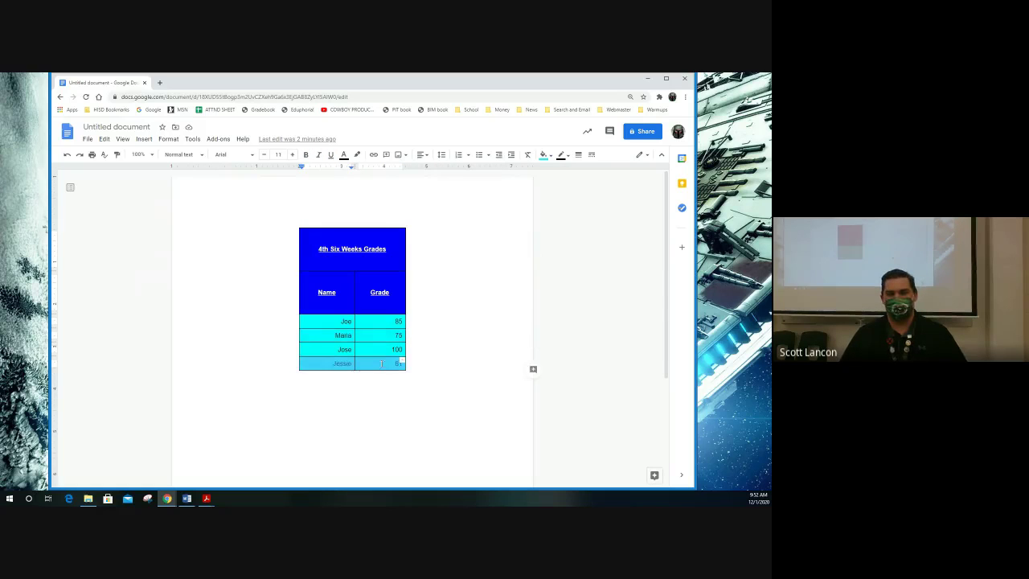
left_click_drag(335, 335, 375, 336)
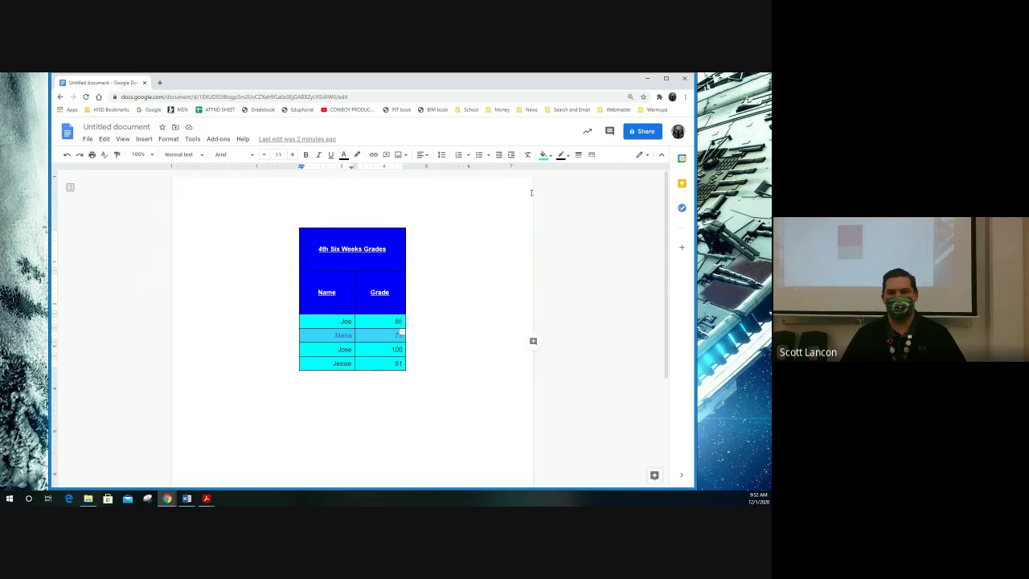
left_click(544, 154)
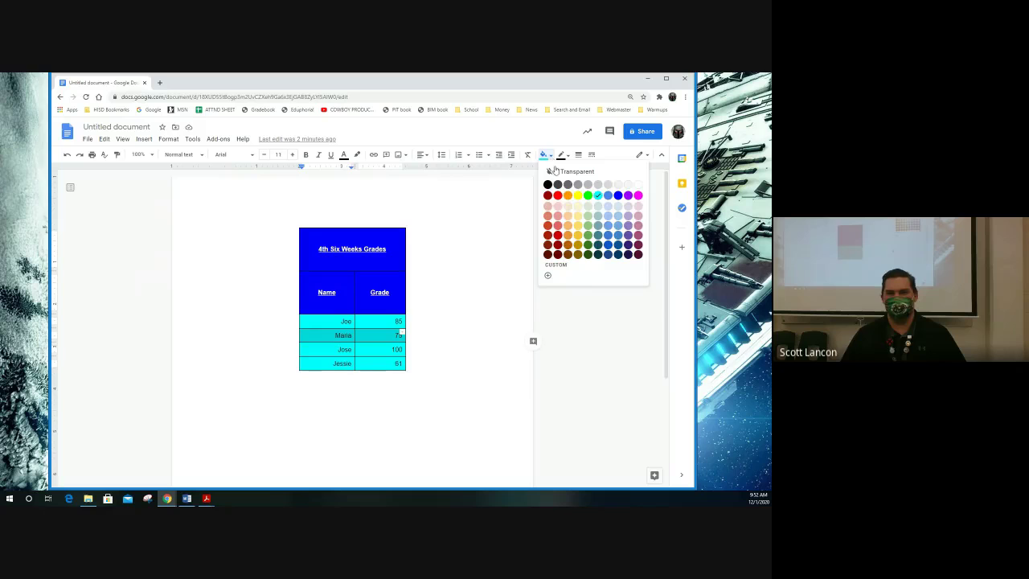
left_click(608, 225)
Step: Try a grey-teal cell background on the last student row
left_click_drag(340, 361, 394, 362)
left_click(545, 155)
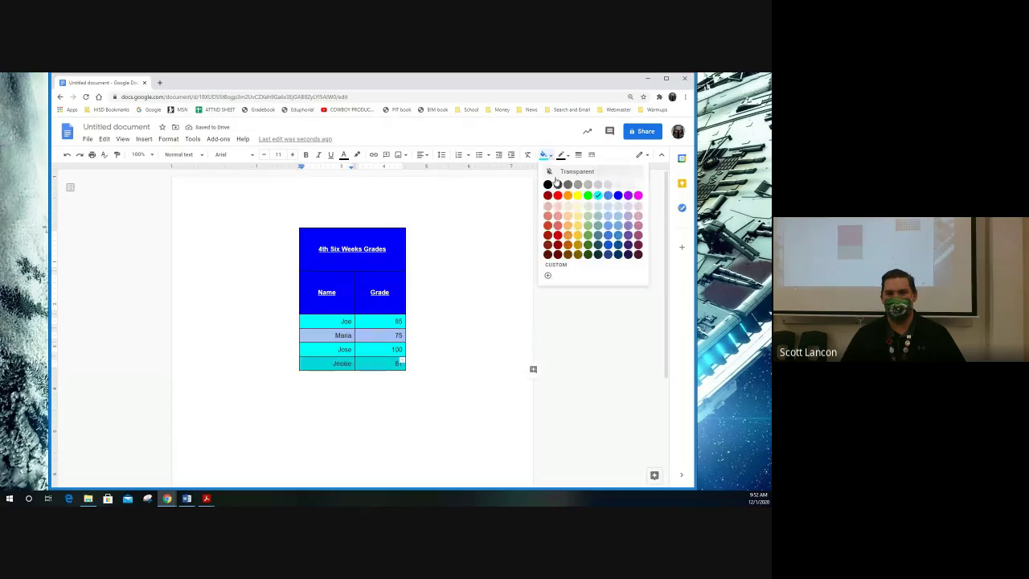
left_click(598, 225)
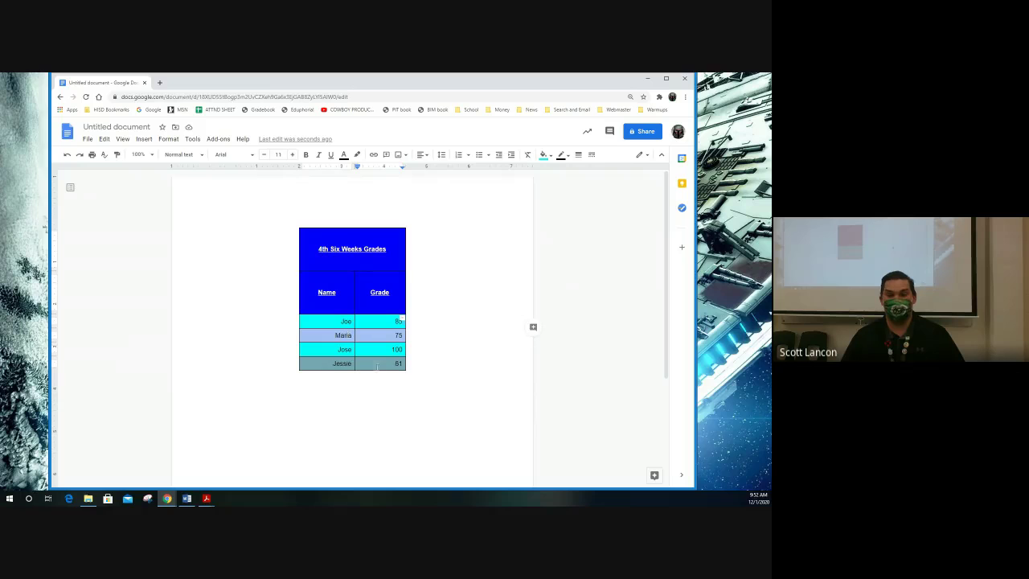
Step: Try a lighter grey-teal cell background on the last student row
left_click_drag(321, 365, 402, 361)
left_click(408, 358)
left_click_drag(337, 363, 400, 361)
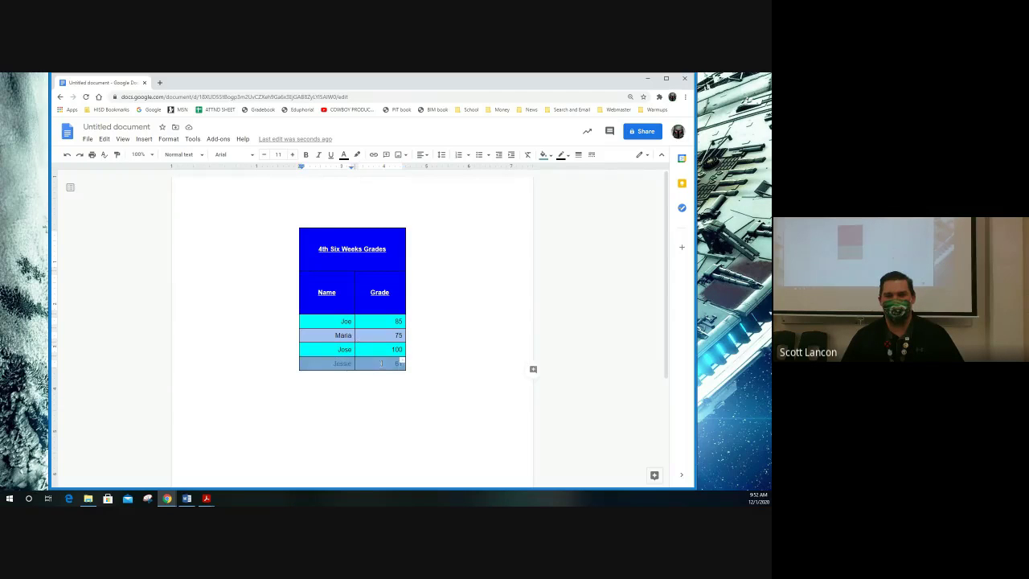
left_click(545, 156)
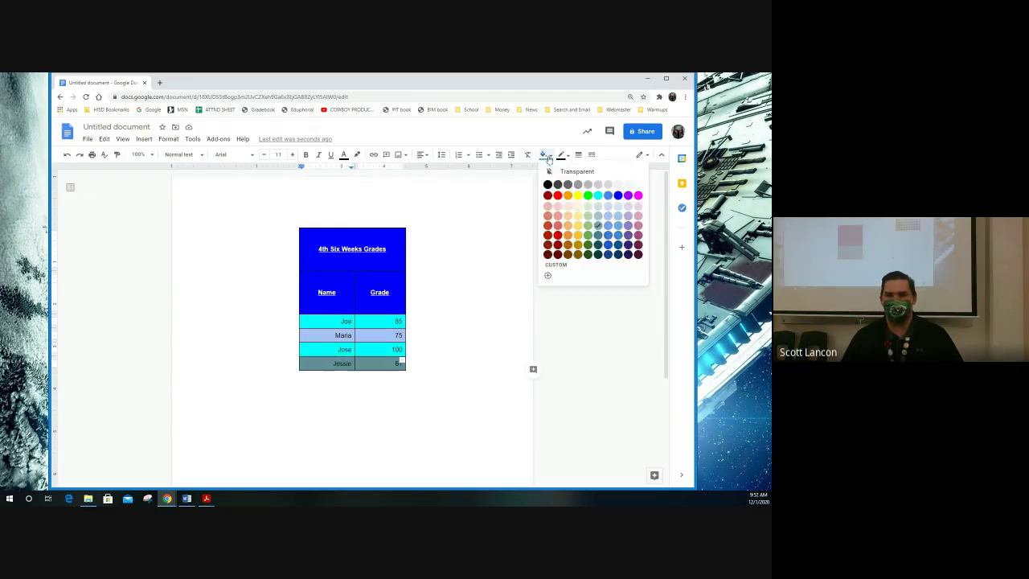
left_click(598, 220)
left_click(469, 322)
Step: Fill the last student row with the same light blue cell background as the second student row
left_click_drag(333, 363, 399, 362)
left_click(543, 156)
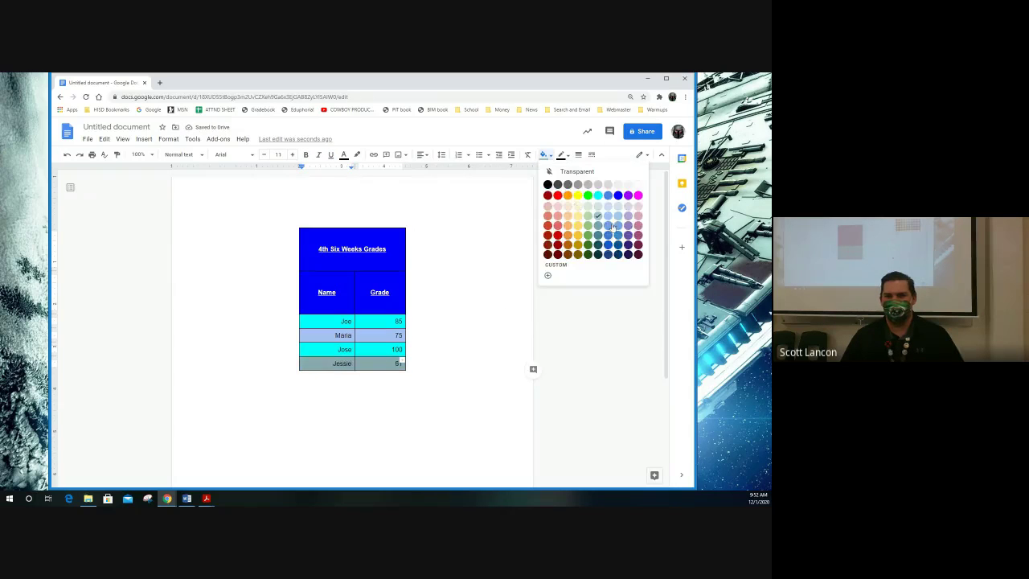
left_click(610, 219)
left_click(449, 345)
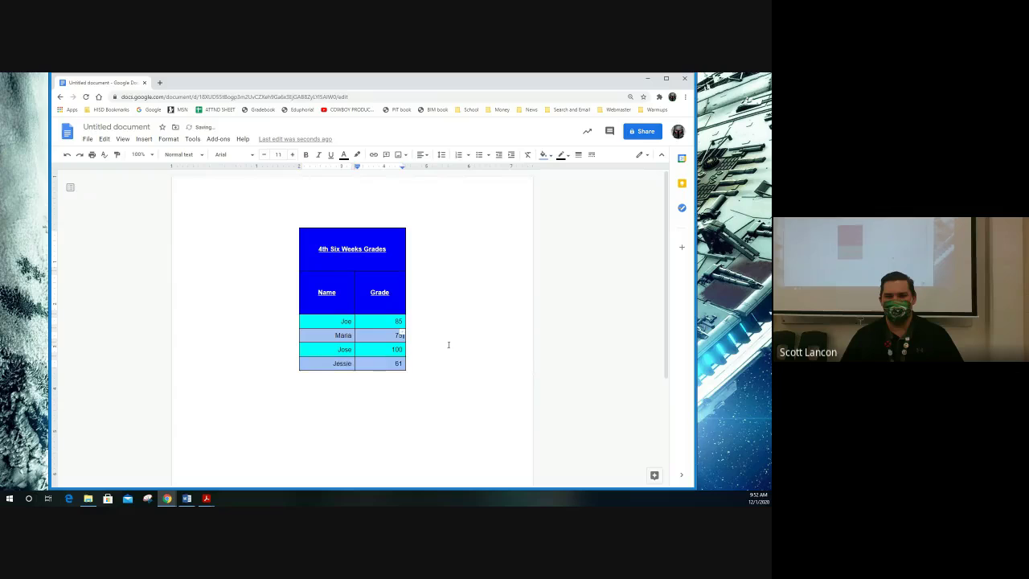